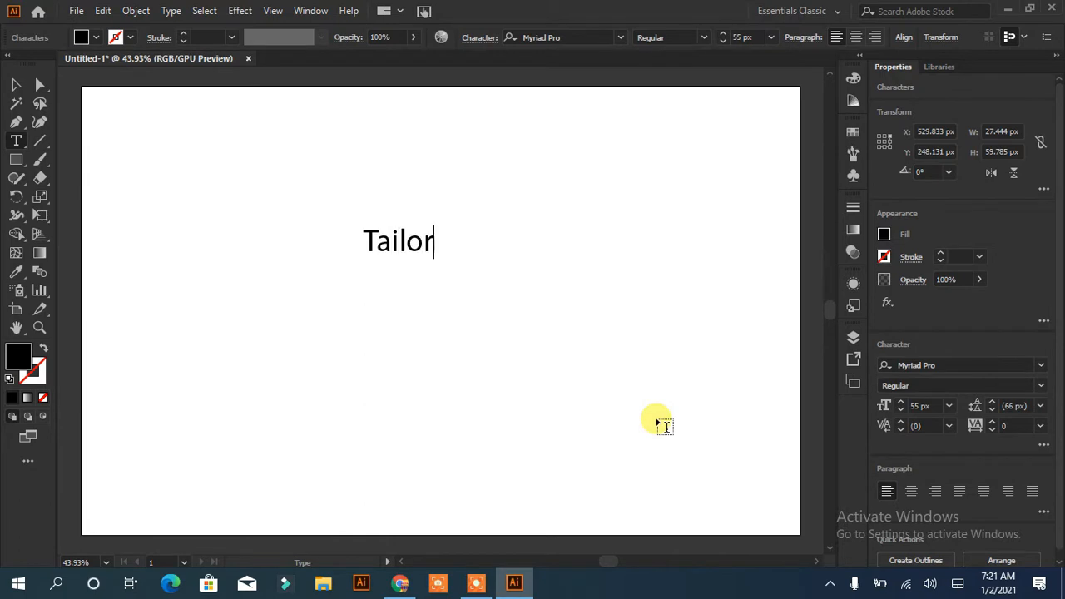
Finish the text entry and scale the word "Tailor" up to about 212 px font size
key("Escape")
left_click_drag(441, 265, 508, 366)
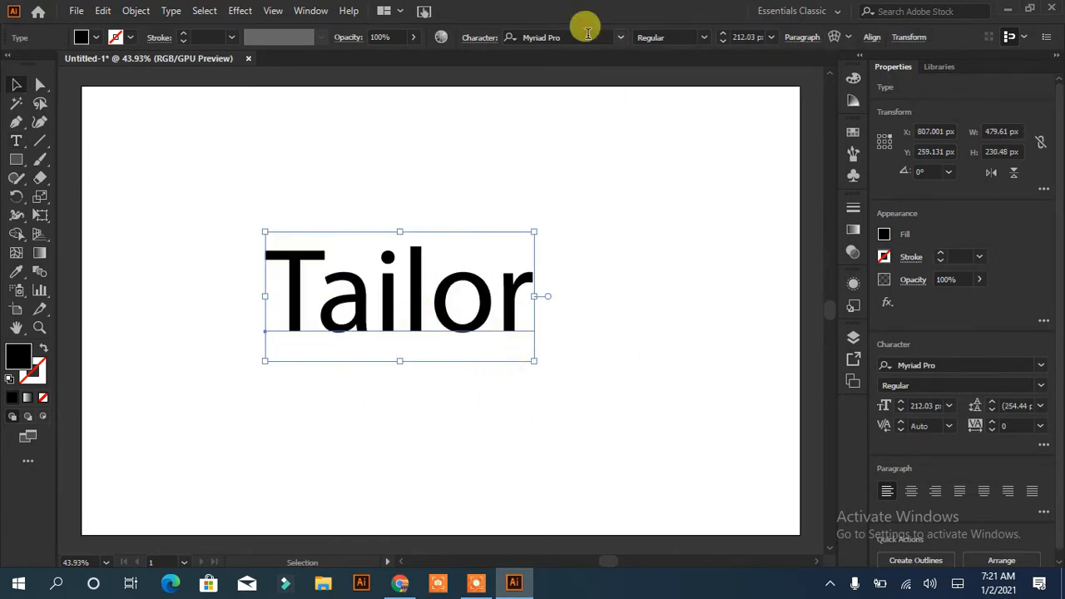
Set the "Tailor" text's font to Voice of the Highlander and move the word slightly up and to the right
left_click(620, 37)
scroll(699, 254, "down", 10)
left_click(690, 242)
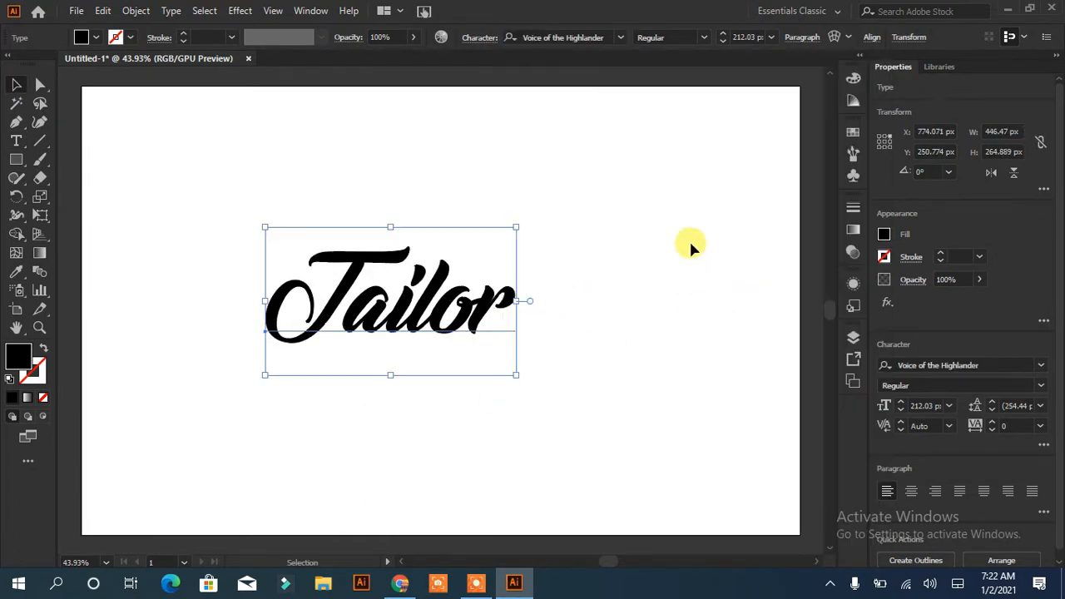
left_click_drag(453, 328, 466, 297)
left_click(465, 357)
Draw a slanted straight line about 222 × 341 px beside the word with a 20 px black stroke using the Pen tool
left_click(15, 123)
left_click(610, 203)
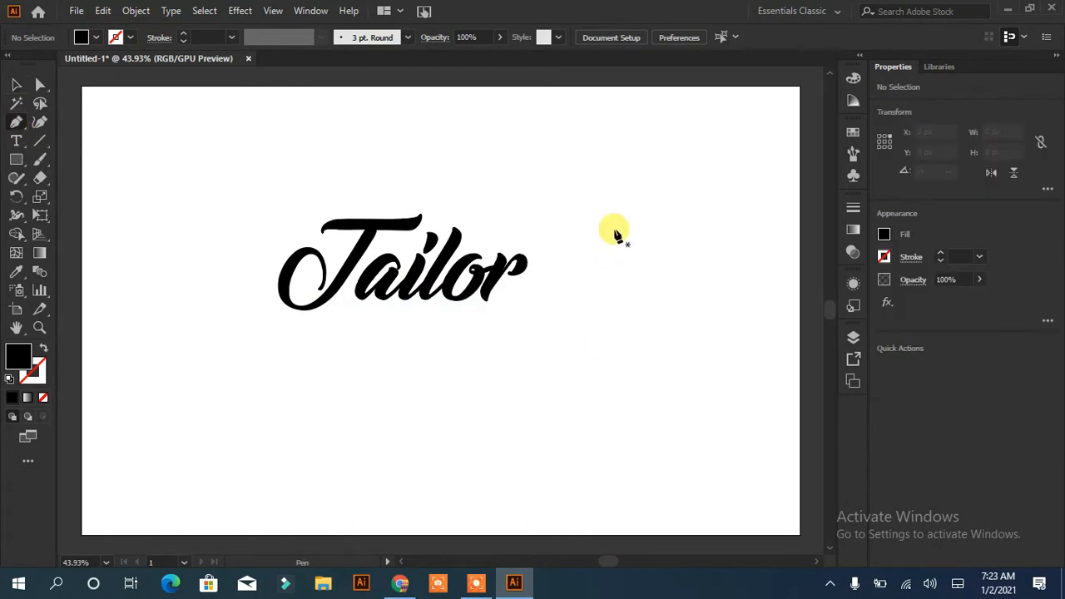
left_click(486, 393)
left_click(184, 39)
Taper the slanted line to a point at its lower end with the Width tool and expand its appearance
left_click(16, 215)
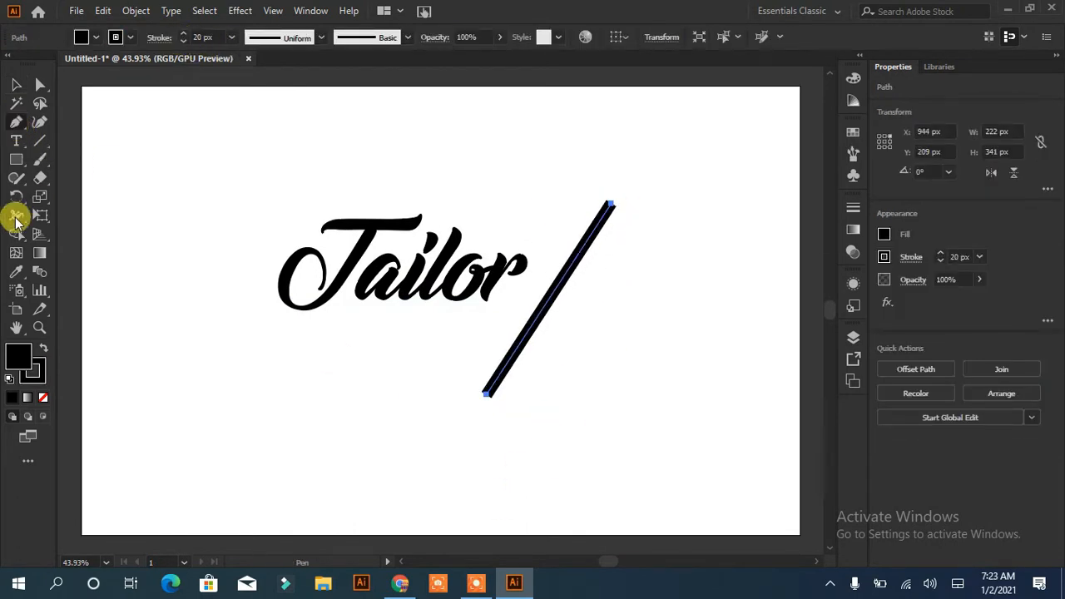
left_click_drag(491, 402, 487, 394)
left_click(135, 11)
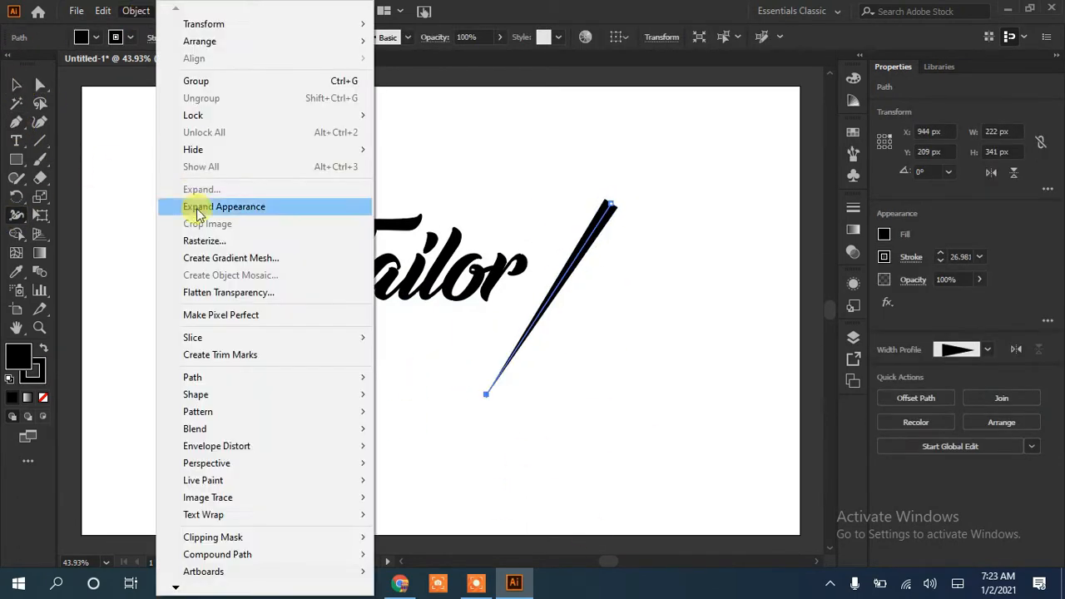
left_click(269, 207)
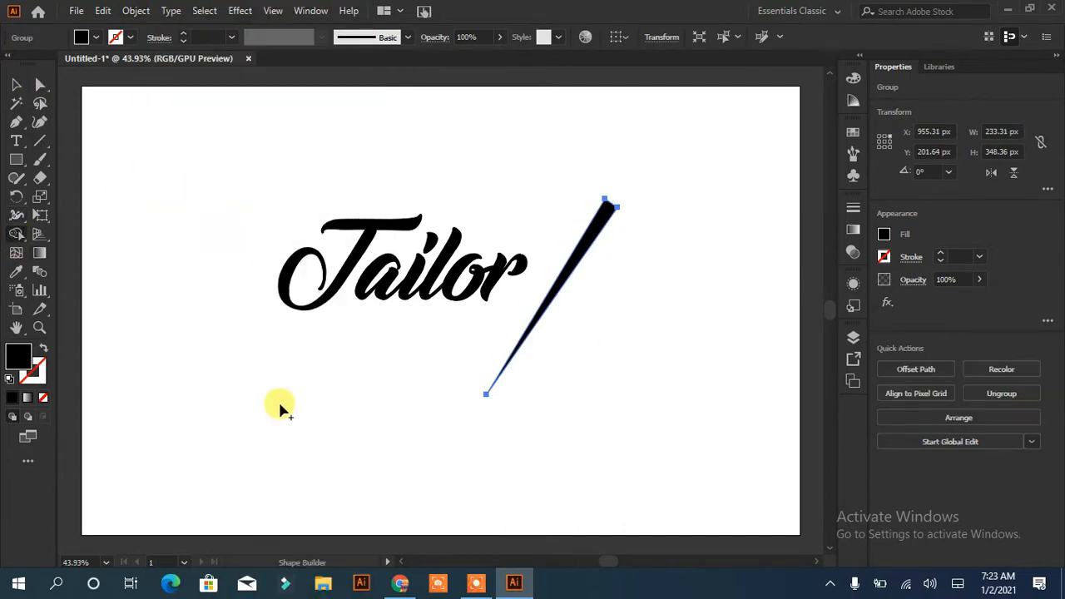
Round the corners of the needle's thick end and lengthen the needle to about 331 × 504 px
left_click(602, 209)
key("a")
left_click(587, 205)
left_click(587, 205)
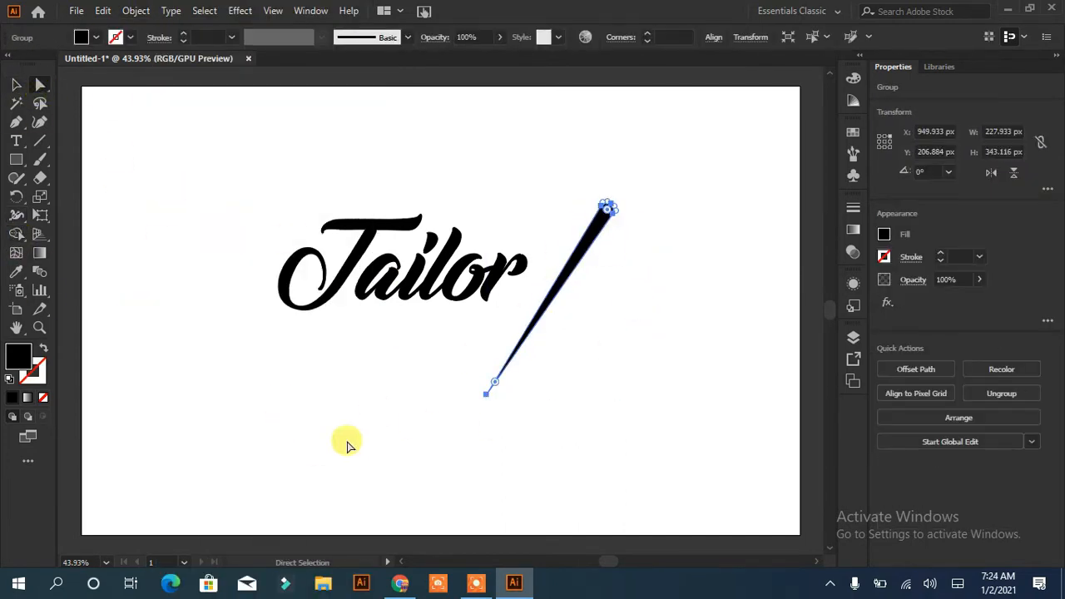
left_click_drag(484, 390, 428, 451)
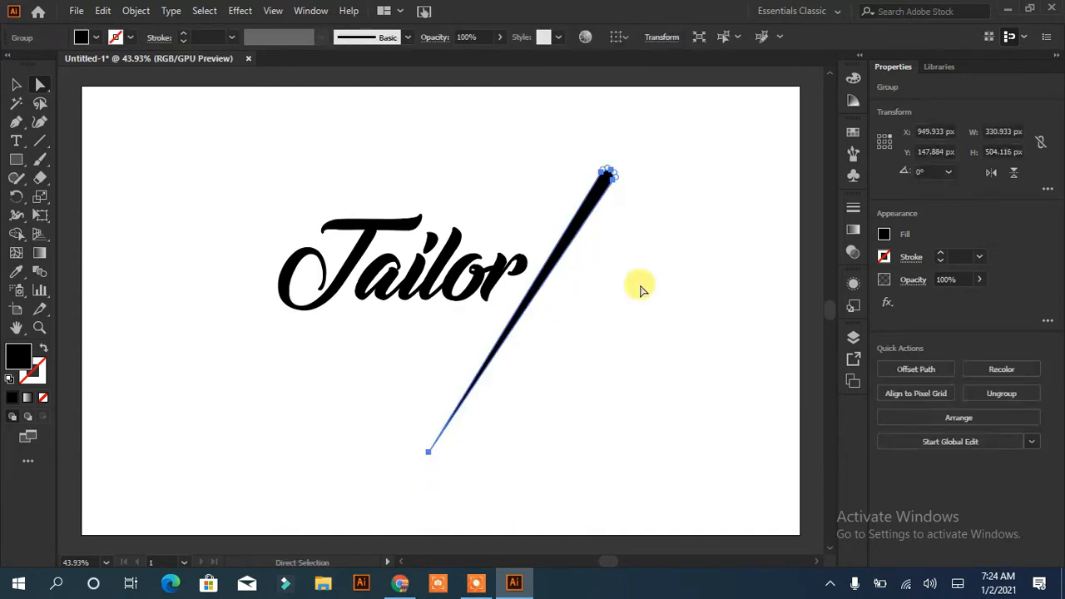
left_click(638, 287)
Draw a narrow upright ellipse about 14 × 67 px beside the needle
left_click(16, 122)
key("l")
left_click_drag(634, 354, 648, 336)
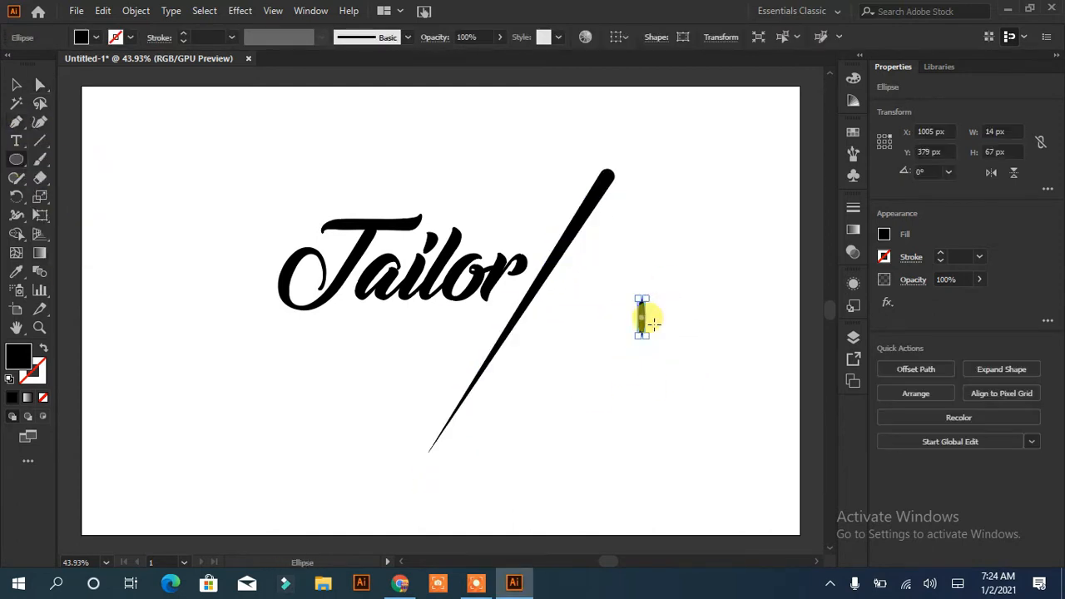
Rotate the ellipse to match the needle's slant and position it inside the needle's head
key("ctrl+plus")
key("ctrl+plus")
key("ctrl+plus")
left_click_drag(457, 242, 487, 257)
left_click_drag(440, 309, 274, 142)
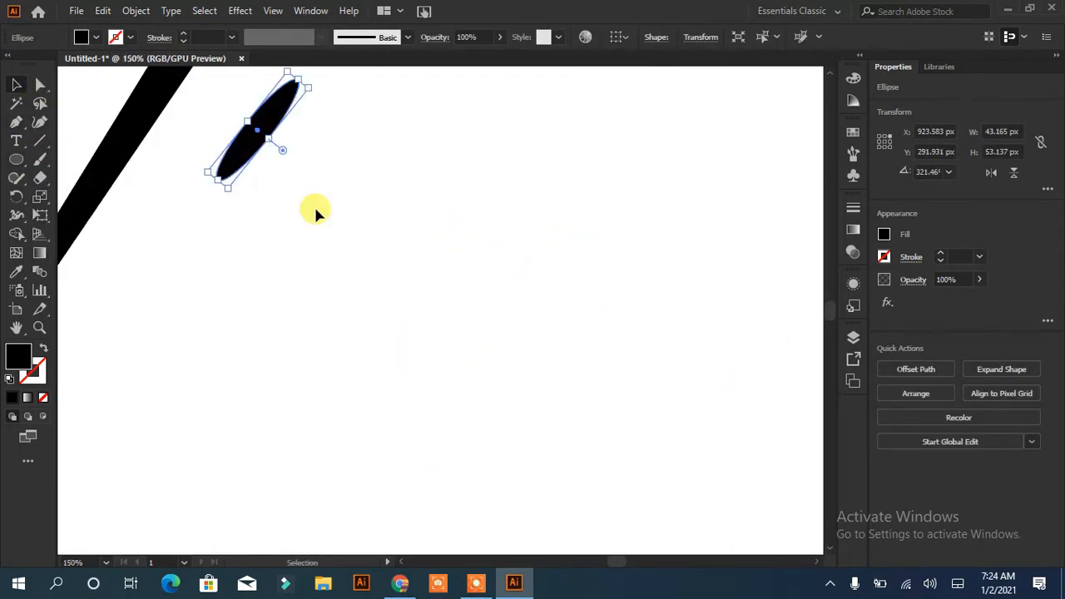
key("ctrl+plus")
left_click_drag(482, 411, 510, 158)
left_click_drag(471, 238, 471, 239)
left_click_drag(501, 164, 497, 178)
Try to subtract the ellipse from the needle's head
left_click(405, 283, "shift")
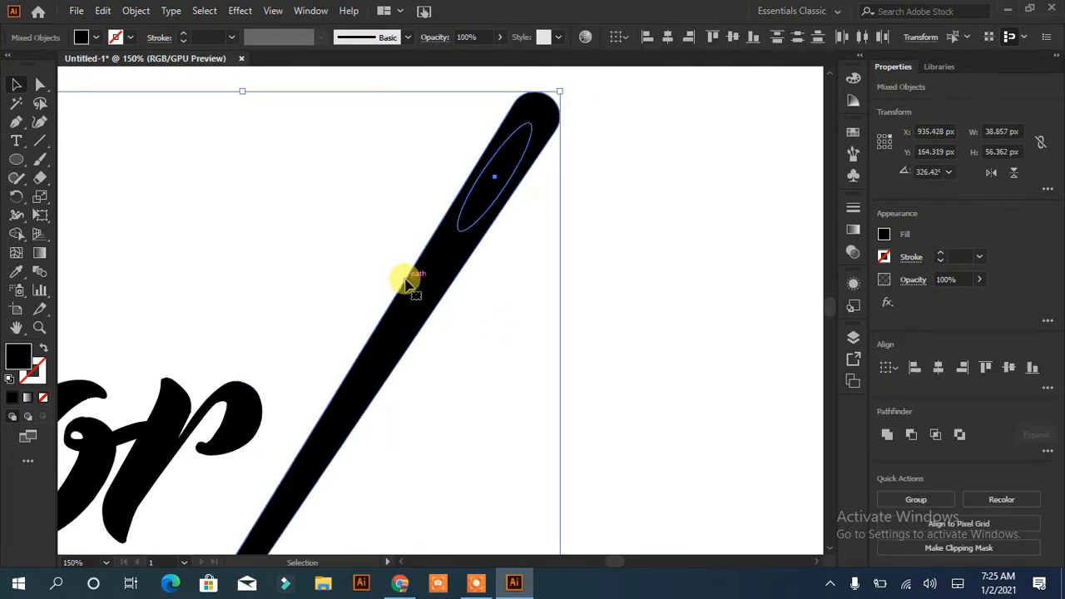
left_click(911, 434)
left_click(591, 307)
key("ctrl+z")
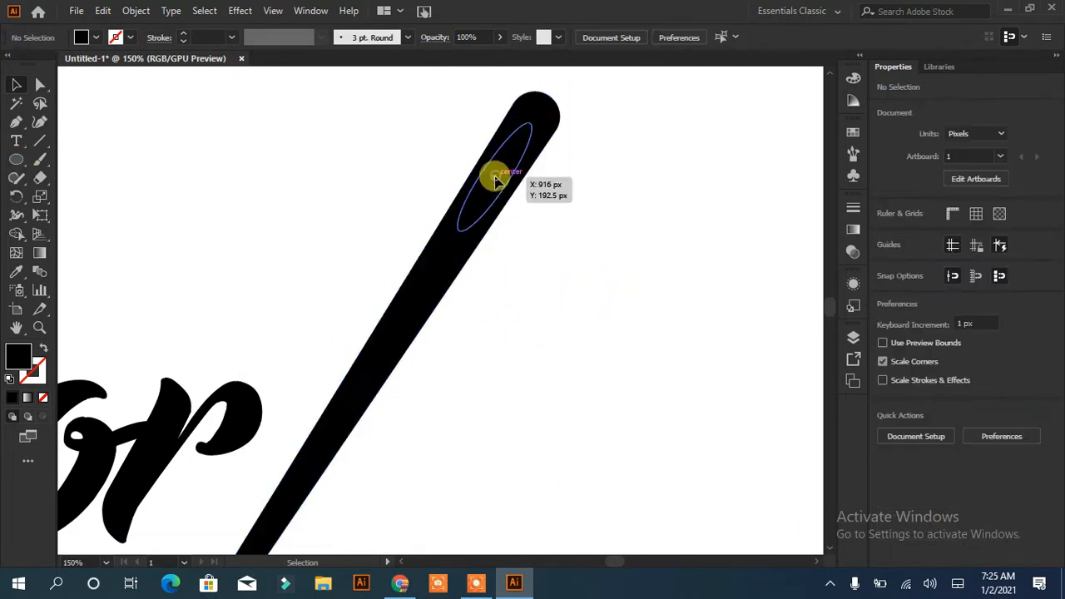
Move the ellipse slightly down along the needle
left_click_drag(495, 177, 484, 193)
left_click(556, 274)
Try to subtract the repositioned ellipse from the needle
left_click(487, 194)
left_click(429, 287, "shift")
left_click(911, 434)
left_click(635, 371)
key("ctrl+z")
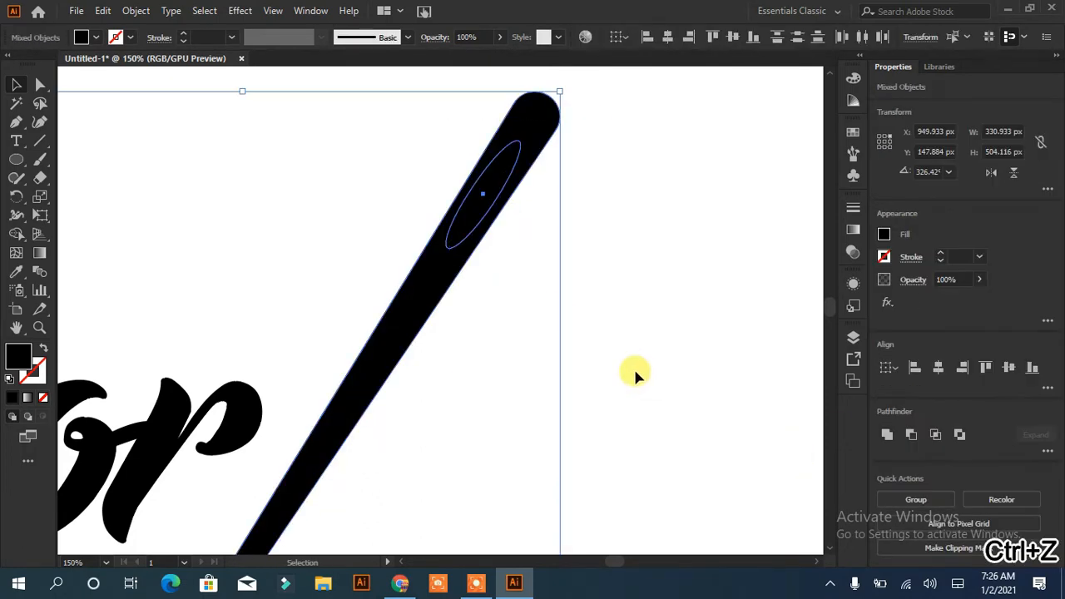
Nudge the ellipse slightly to the right and subtract it from the needle to cut out the eye
left_click(487, 194)
left_click(574, 283)
left_click(486, 193)
key("Right")
key("Right")
left_click_drag(588, 111, 450, 225)
left_click(911, 434)
left_click(655, 393)
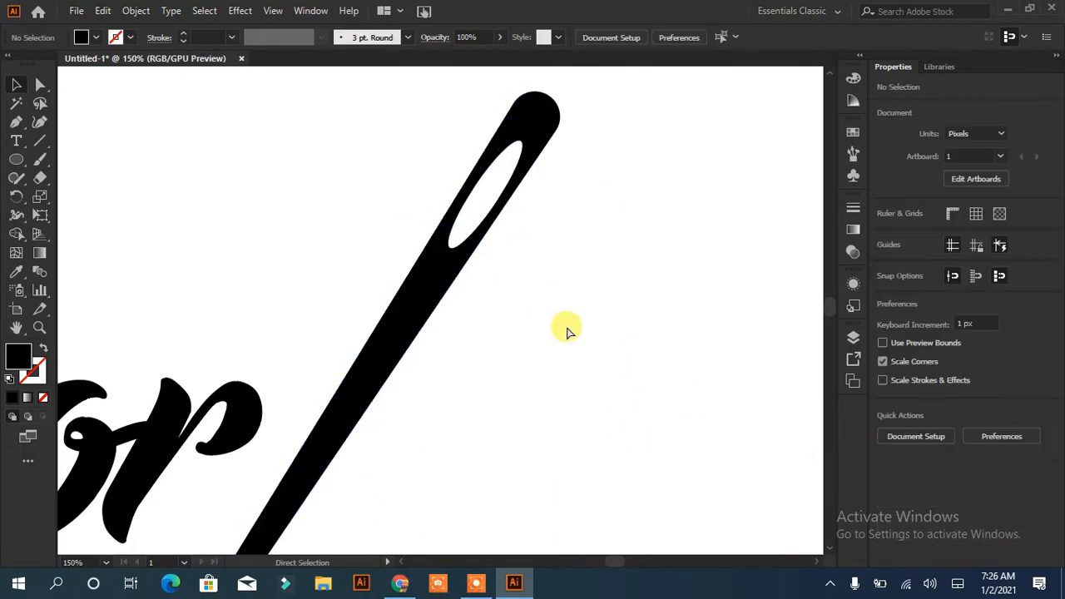
Fill the needle with a white-to-black linear gradient
left_click(441, 270)
left_click(852, 229)
left_click(733, 218)
left_click(588, 299)
key("ctrl+0")
left_click(569, 246)
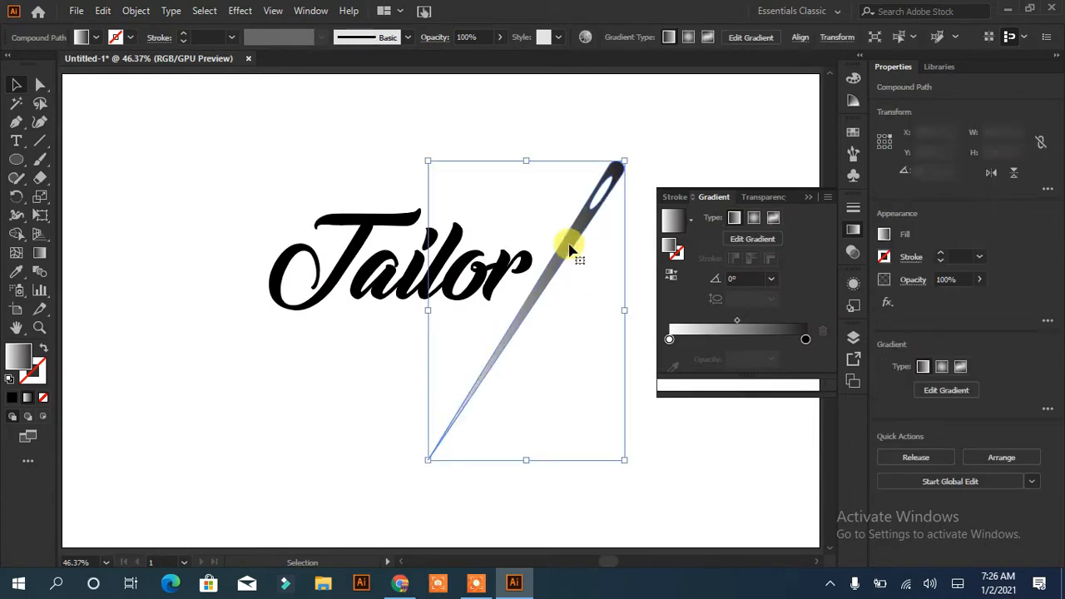
Convert the "Tailor" text to outlines and ungroup it into separate letters
left_click(439, 267)
right_click(438, 266)
left_click(481, 432)
left_click(592, 430)
left_click(431, 278)
right_click(431, 278)
left_click(477, 406)
left_click(611, 451)
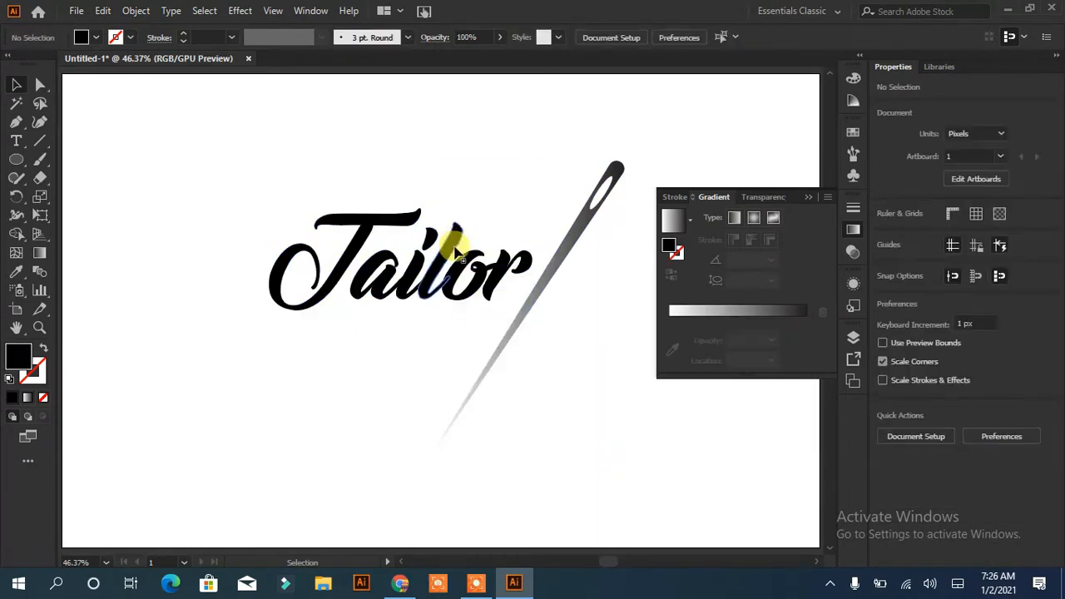
Delete the letter l and move the needle into the gap in its place
left_click(457, 252)
key("Delete")
left_click_drag(564, 243, 494, 181)
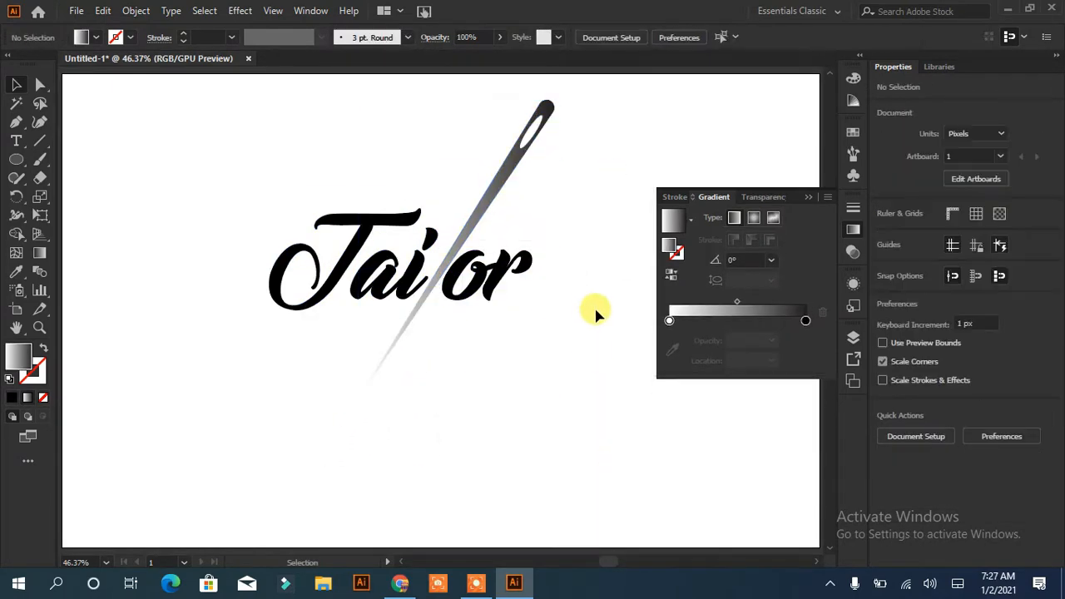
left_click(595, 313)
left_click(504, 169)
left_click(582, 463)
Bring the letter i in front of the needle and select all letters together with the needle
left_click(413, 283)
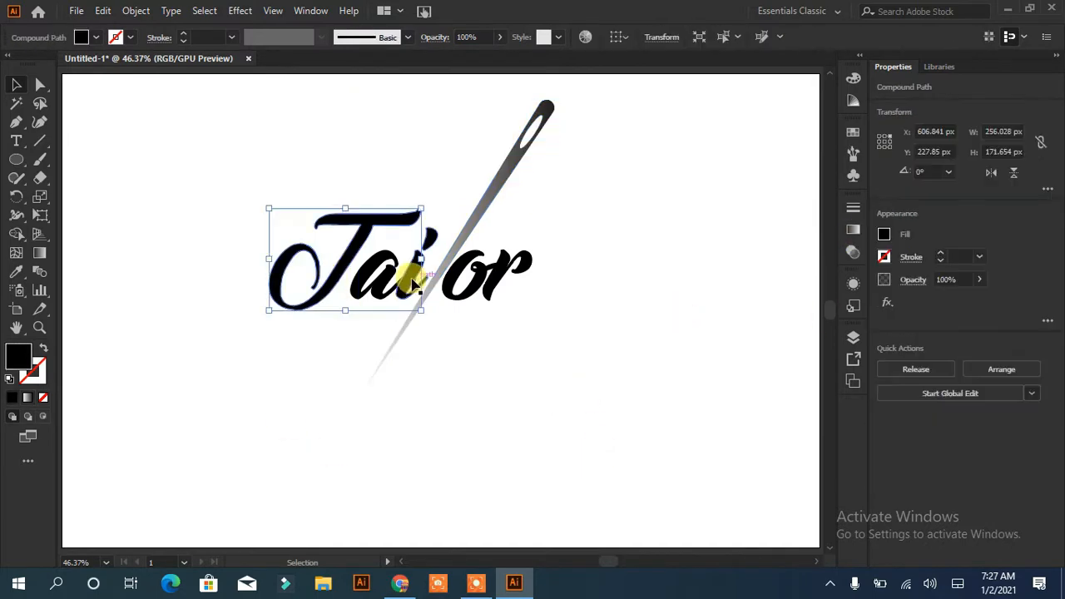
key("ctrl+shift+bracketright")
key("a")
left_click_drag(233, 200, 618, 409)
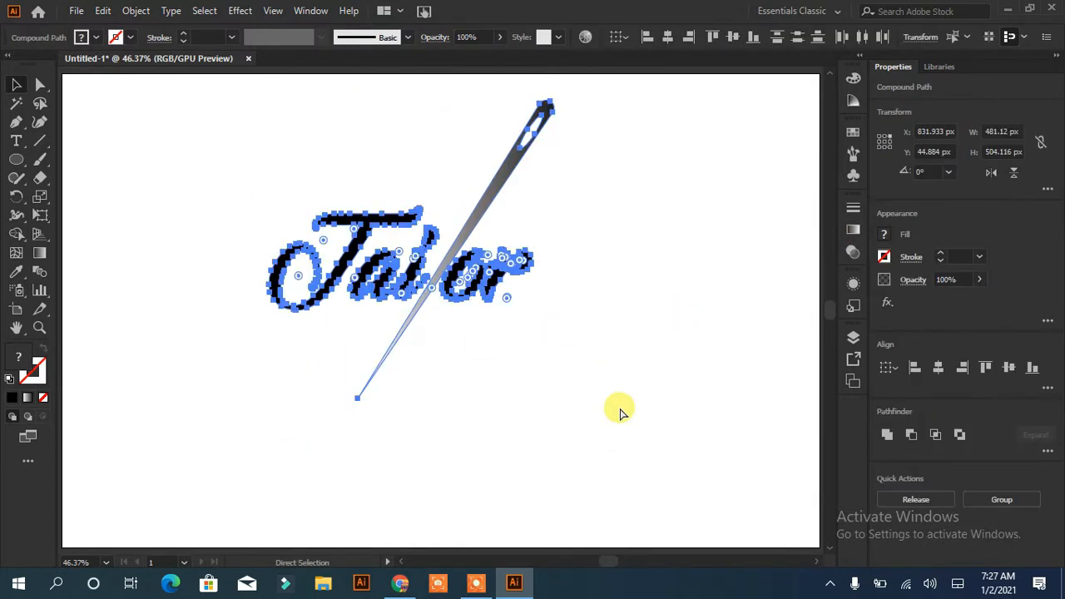
key("ctrl+BackSpace")
Draw a curved path about 171 × 20 px along the middle of the T's crossbar with the Pen tool
key("ctrl+plus")
key("ctrl+plus")
key("ctrl+plus")
key("ctrl+plus")
left_click(506, 349)
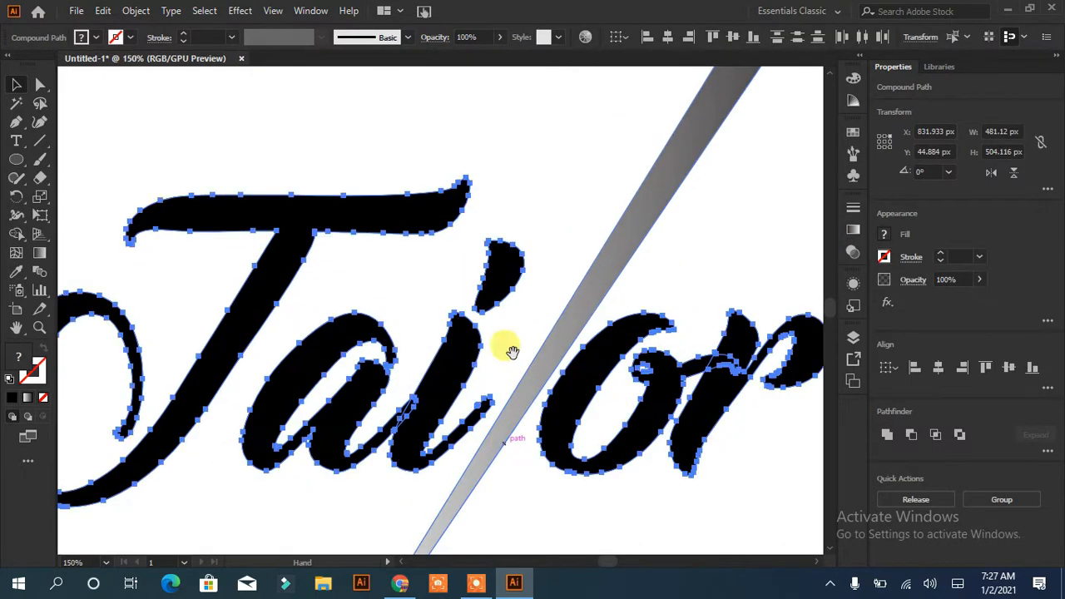
left_click(16, 122)
left_click(285, 203)
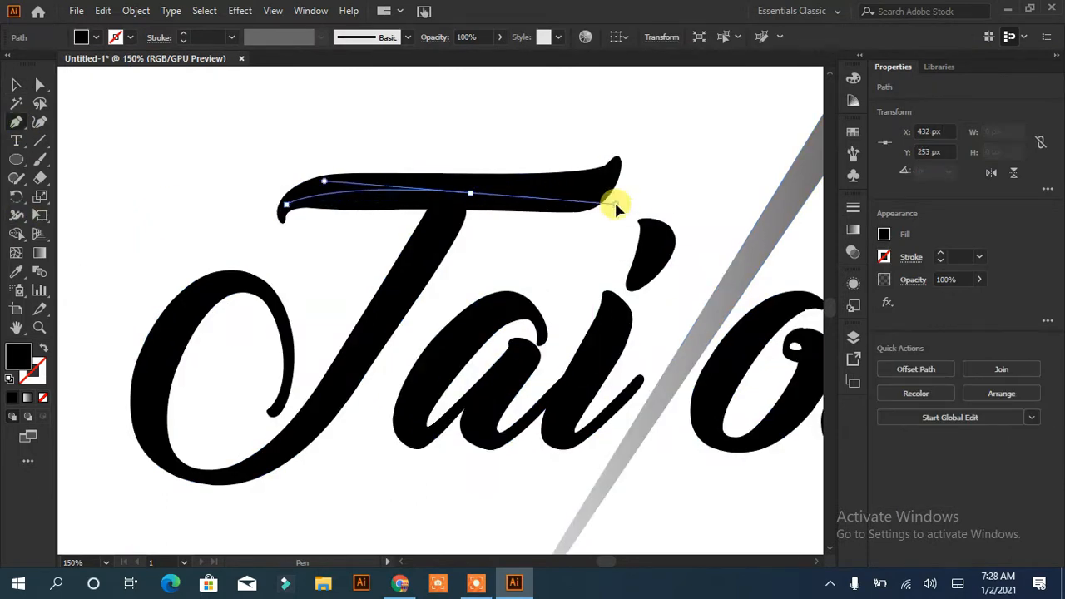
left_click_drag(615, 204, 630, 207)
left_click(615, 167)
key("v")
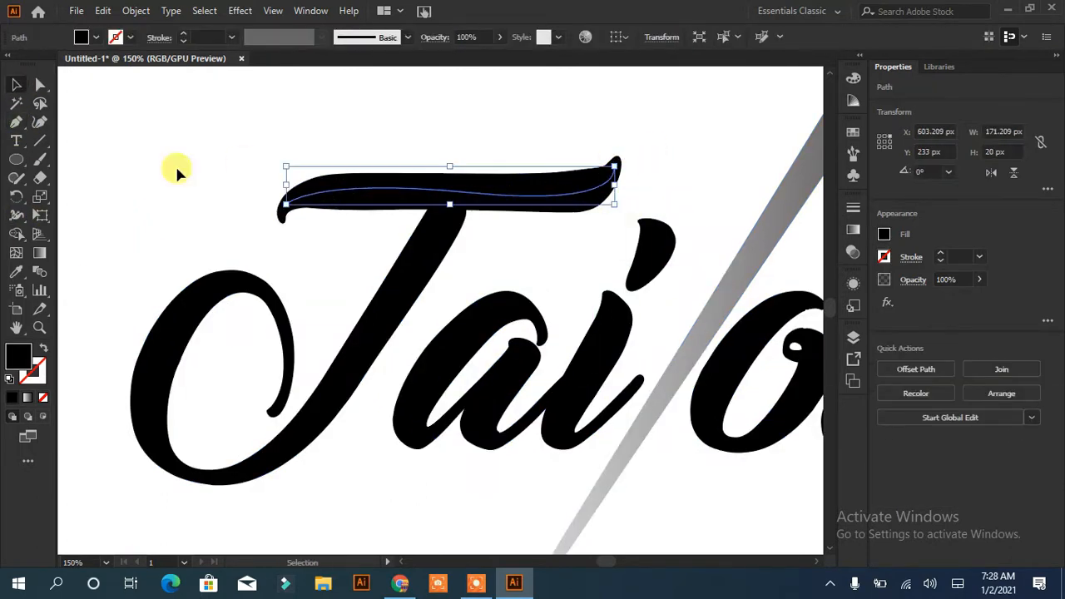
left_click(40, 84)
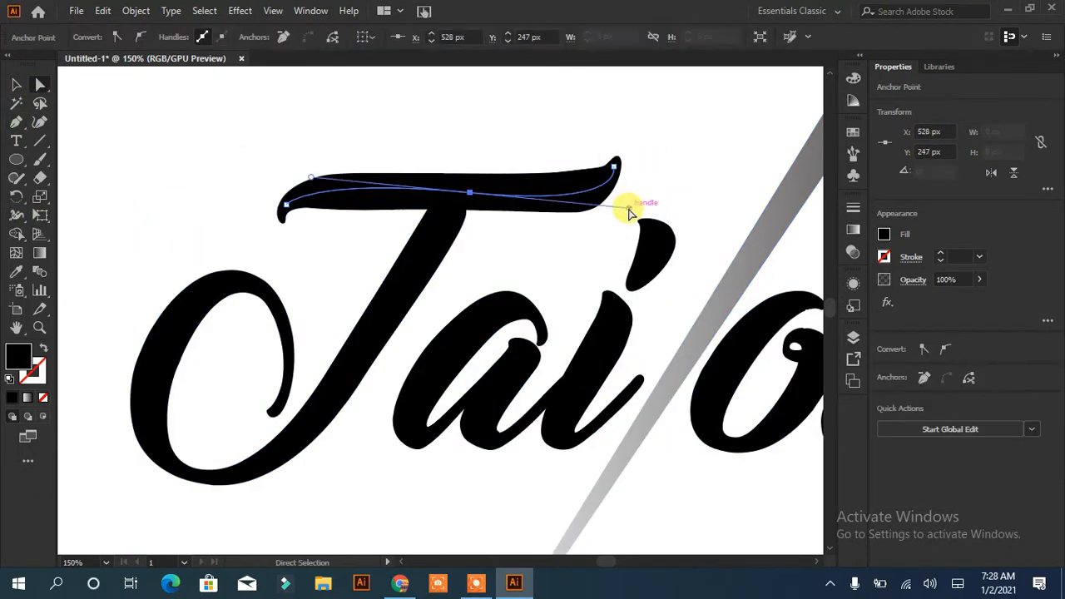
Draw a curved path along the middle of the T's stem and loop, swapping its fill for a 1 px stroke
key("p")
left_click(445, 213)
left_click(314, 419)
left_click_drag(146, 413, 112, 285)
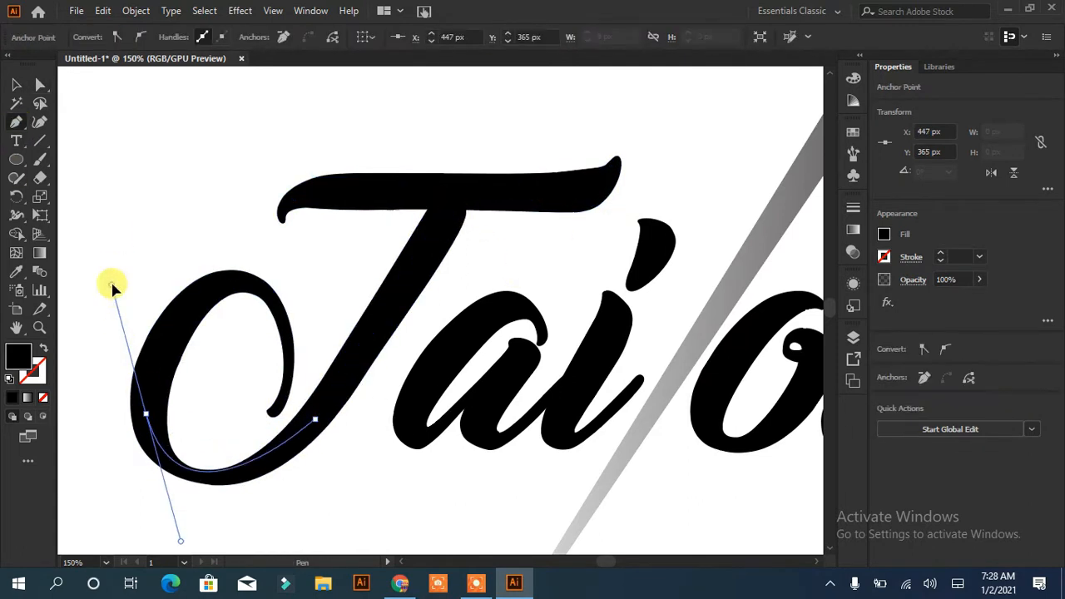
left_click(146, 413)
left_click_drag(211, 288, 229, 286)
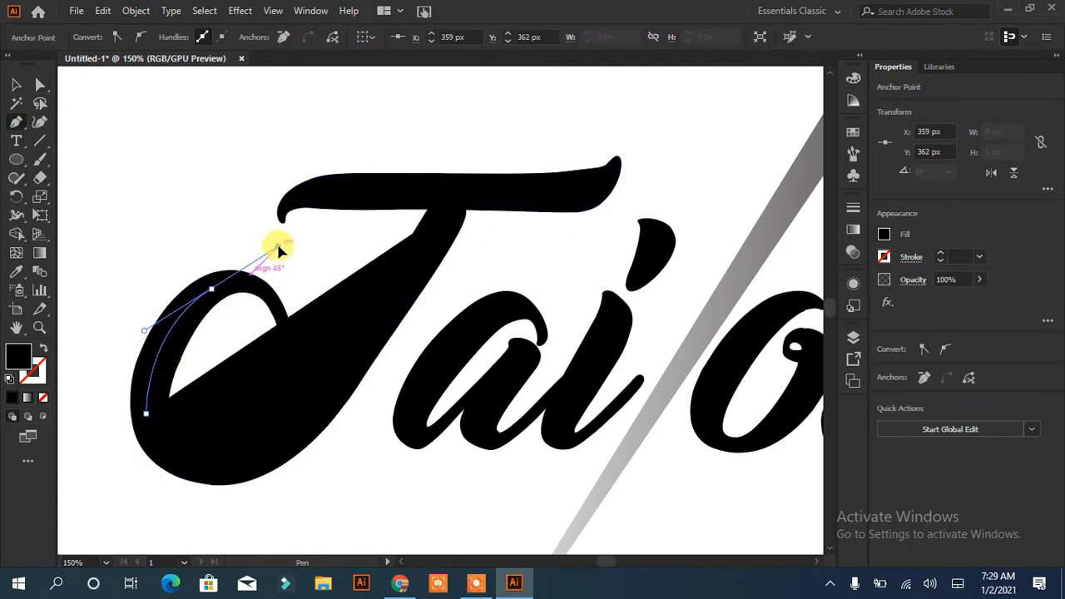
left_click_drag(278, 247, 276, 245)
key("shift+x")
left_click(289, 358)
Round the two lower corners of the T's stem path, using a radius of about 109 px at the stem
key("a")
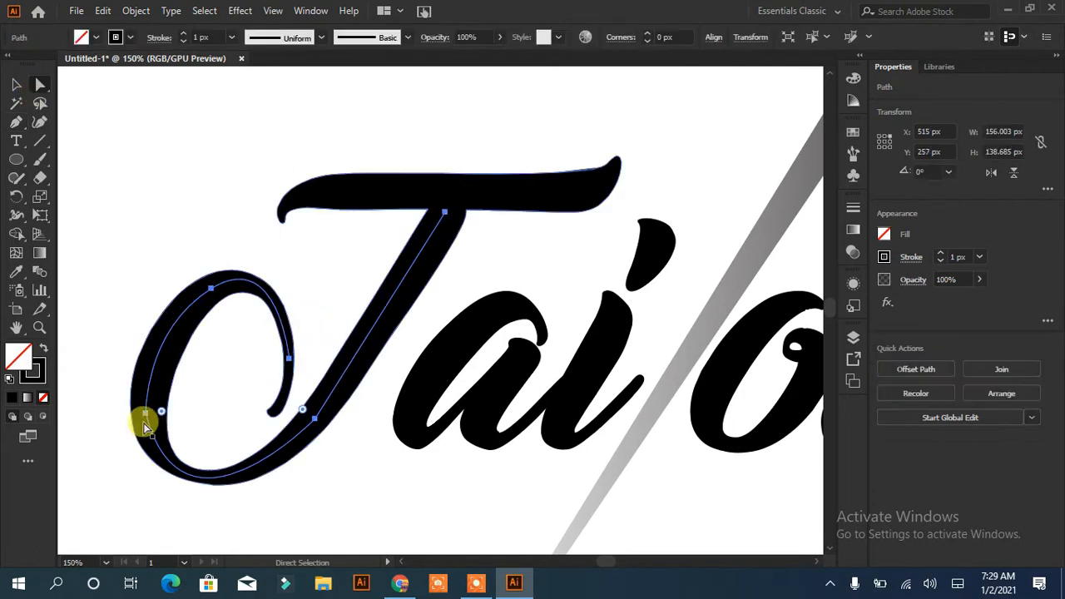
left_click(146, 414)
left_click_drag(161, 411, 118, 293)
left_click(314, 418)
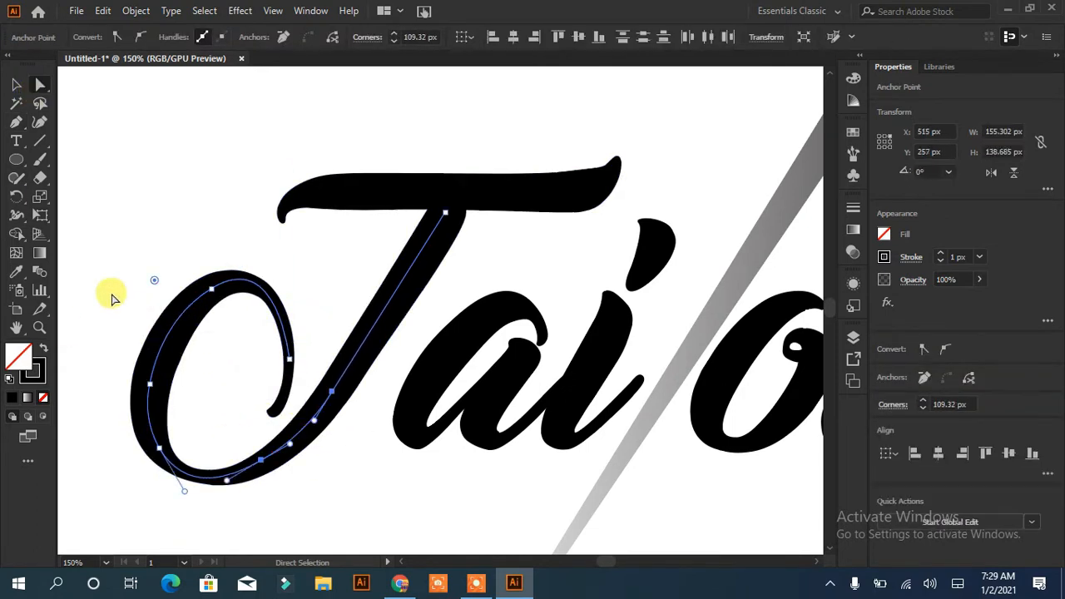
left_click(111, 294)
Give the stem path and the crossbar path inside the T a white 1 px stroke
left_click(152, 365)
left_click(884, 256)
left_click(739, 311)
left_click(487, 196)
left_click(537, 244)
left_click(539, 196)
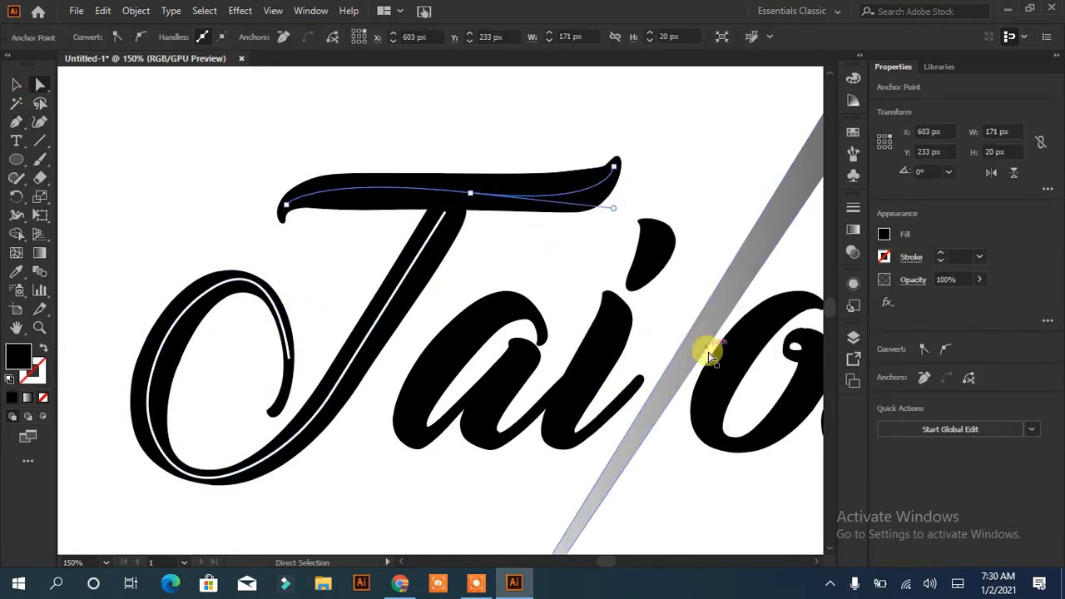
left_click(884, 256)
left_click(728, 311)
left_click(339, 505)
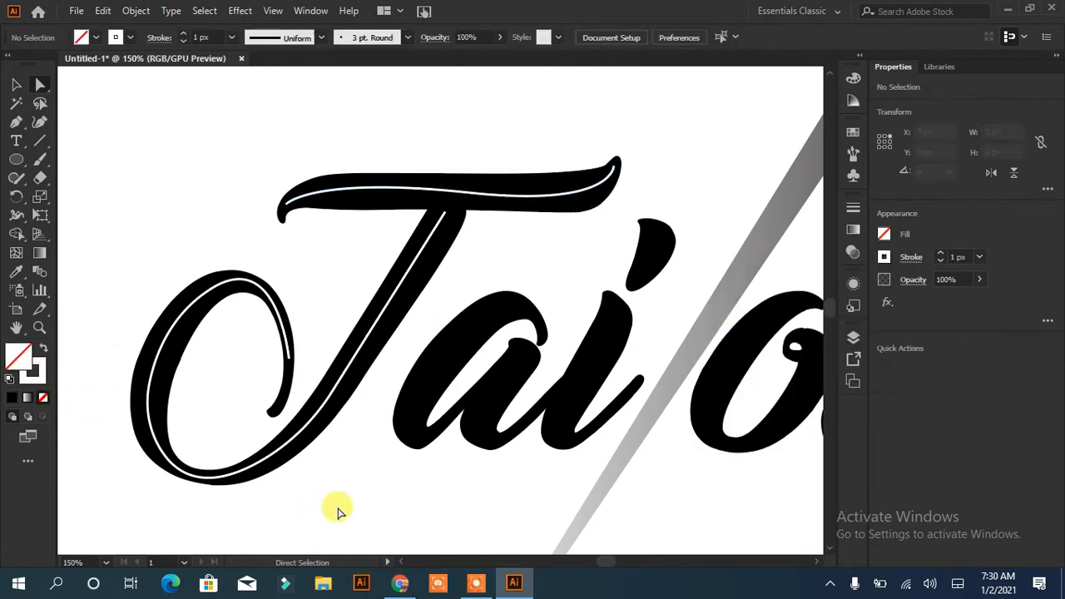
Taper the loop end of the T's white stem path with the Width tool
left_click(293, 366)
key("shift+w")
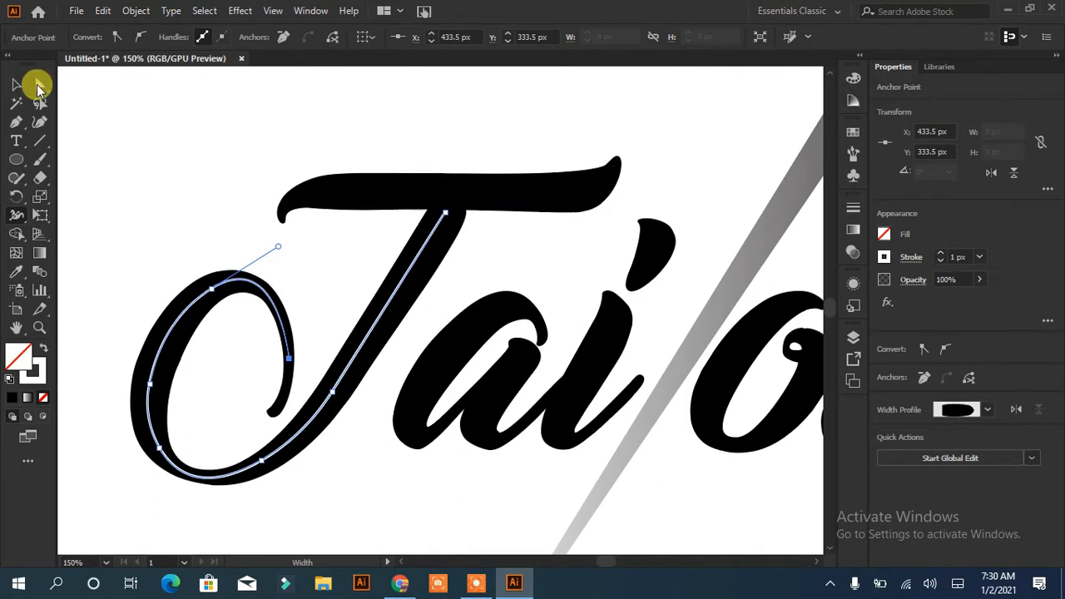
left_click(38, 87)
Reapply the white stroke to the path along the T's crossbar
left_click(446, 193)
left_click(884, 257)
left_click(729, 312)
left_click(699, 171)
left_click(451, 192)
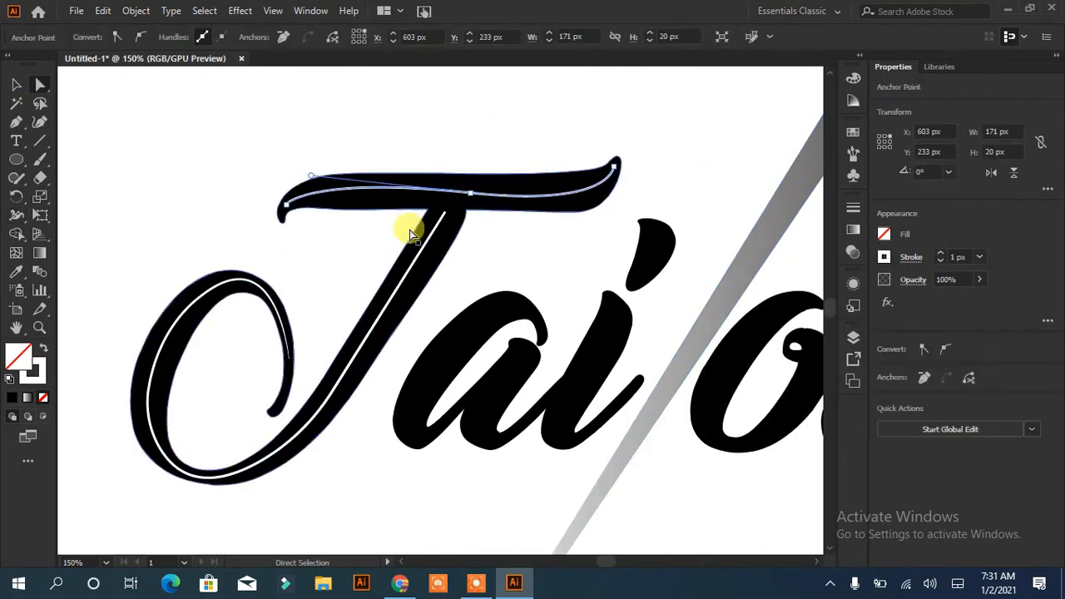
left_click(655, 306)
Draw a white 1 px highlight path along the middle of the letter a with the Pen tool
key("p")
left_click(541, 334)
mouse_move(474, 325)
left_mouse_down()
mouse_move(421, 380)
mouse_move(545, 319)
left_mouse_up()
left_click(409, 419)
left_click_drag(475, 400, 475, 401)
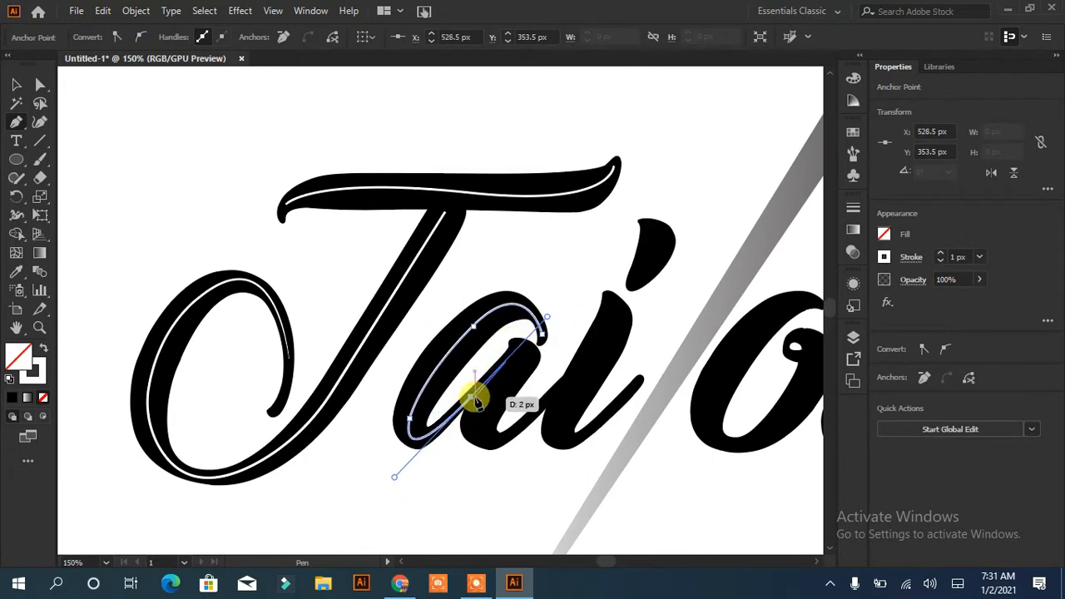
left_click(520, 354)
left_click_drag(580, 428, 578, 430)
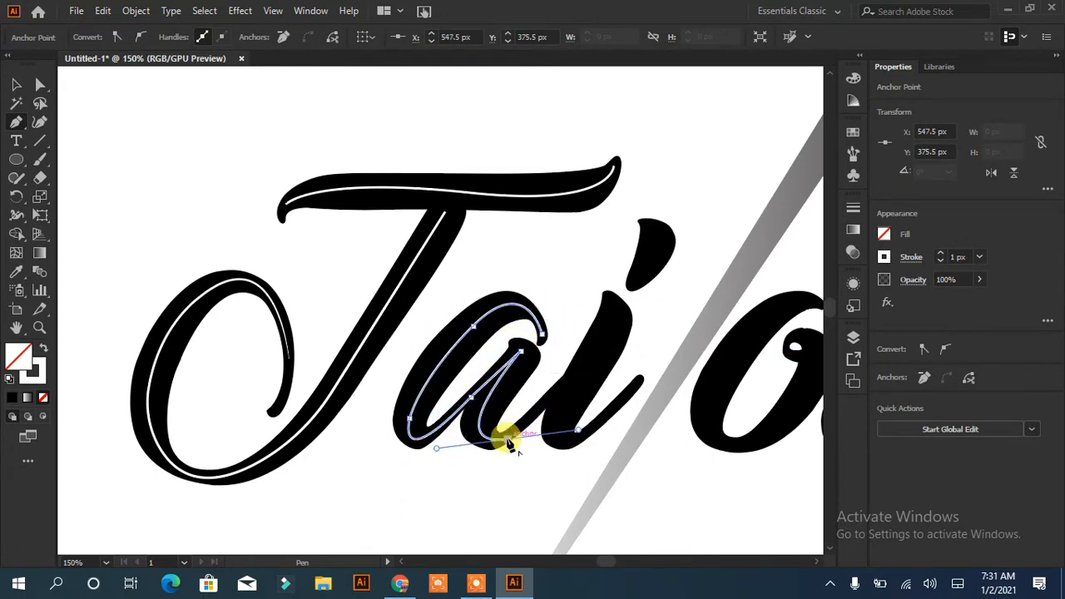
Continue the highlight path from the a up and down the letter i to the end of its tail
left_click_drag(613, 314, 629, 274)
left_click(613, 314)
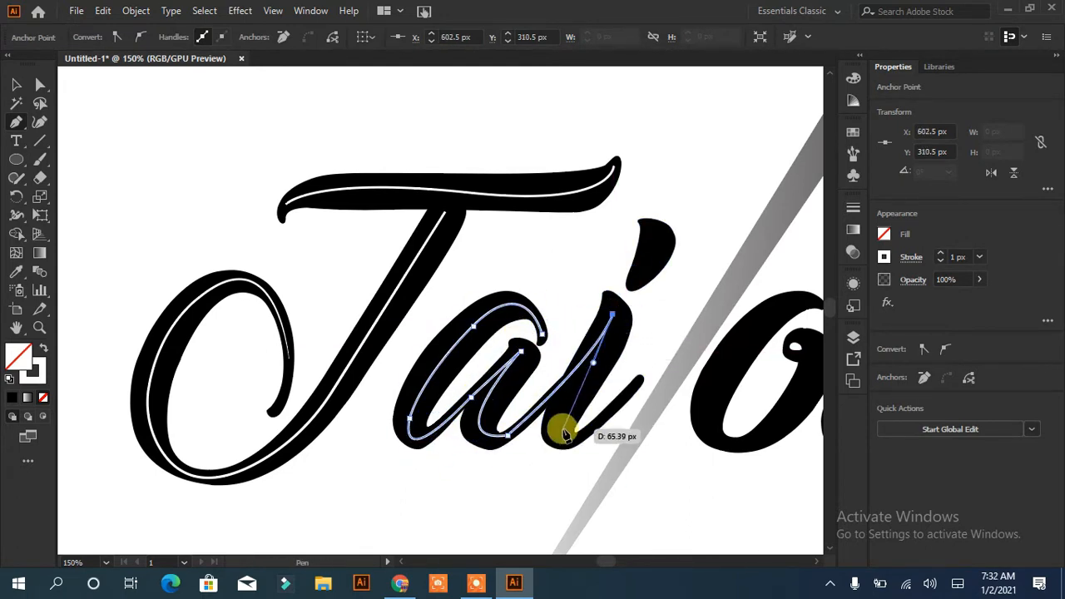
left_click_drag(571, 439, 616, 410)
left_click(637, 386)
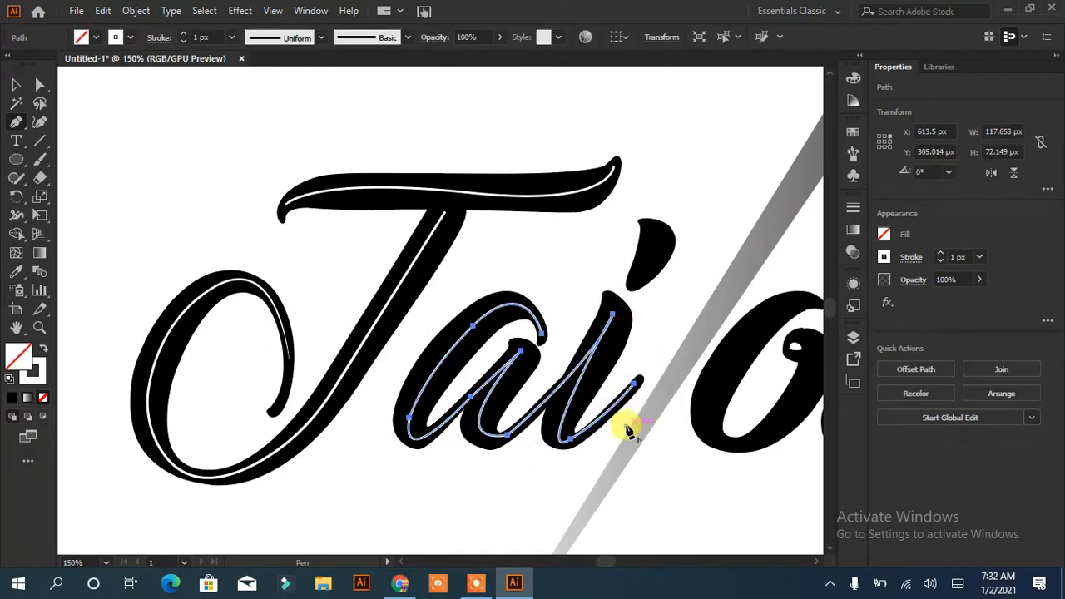
Draw a white highlight path with the Pen tool around the letter o and through its small inner loop
scroll(737, 427, "right", 5)
left_click(549, 287)
left_click_drag(468, 430, 522, 483)
left_click(468, 430)
left_click_drag(568, 348, 610, 238)
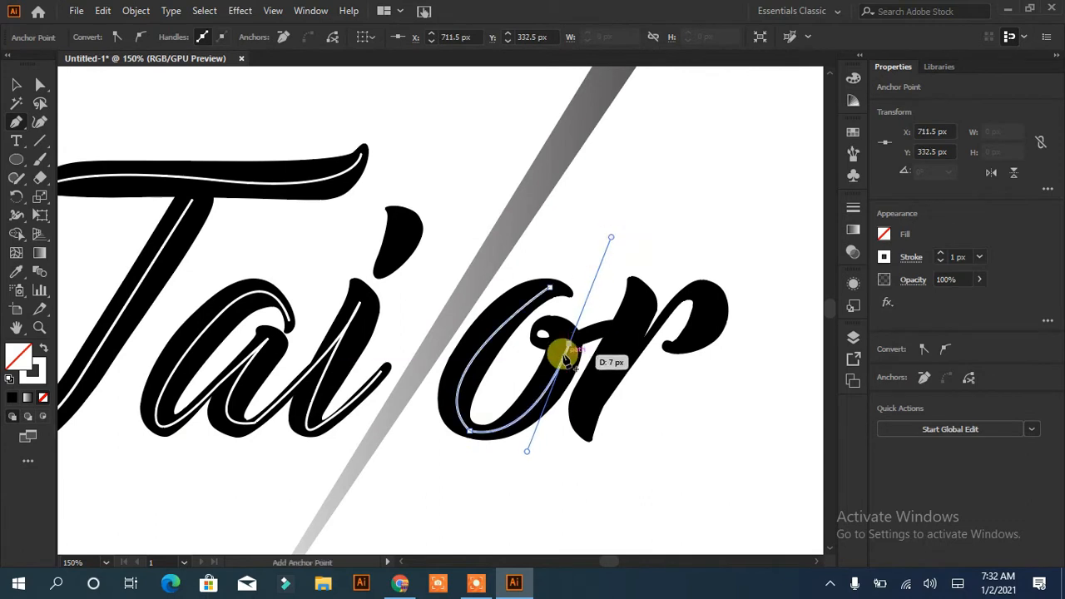
left_click_drag(556, 334, 591, 340)
Continue the highlight path up and down the r's stem and around its arm, ending it in the terminal
left_click_drag(637, 311, 638, 263)
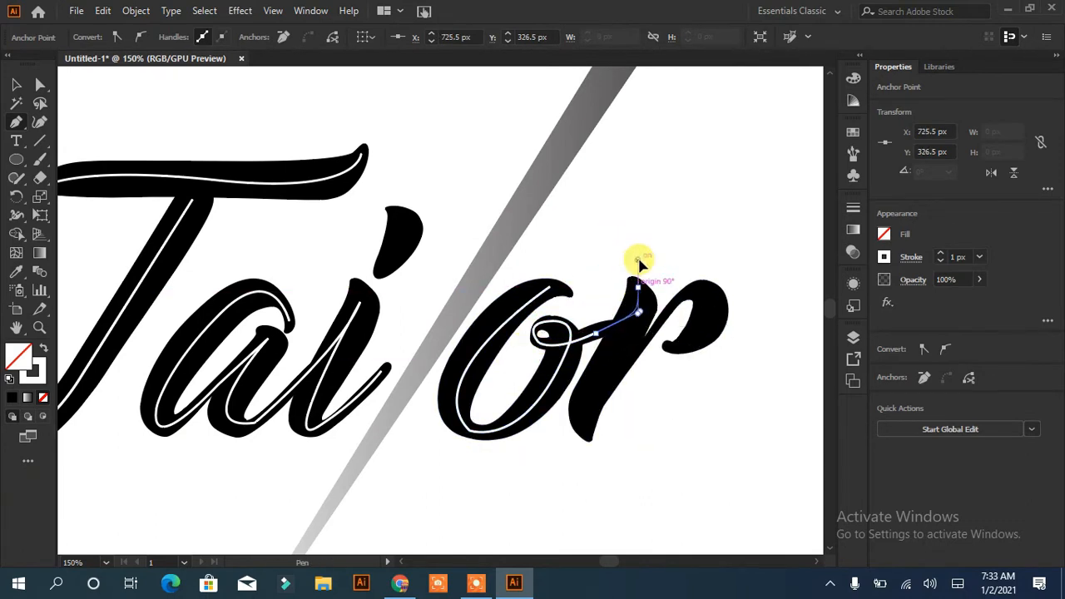
left_click_drag(612, 358, 611, 358)
left_click_drag(587, 428, 612, 443)
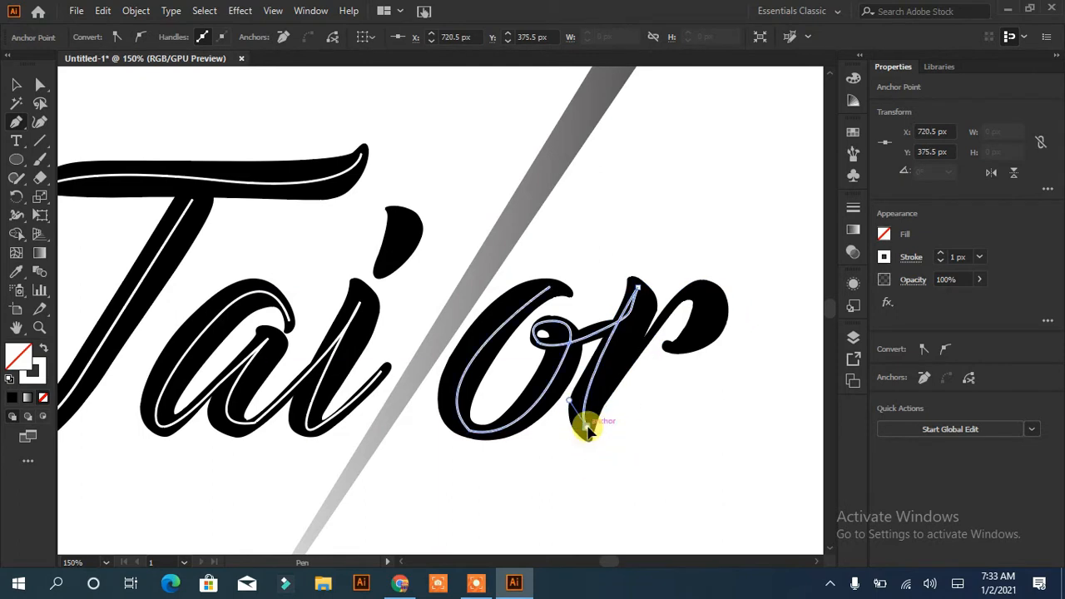
left_click_drag(706, 291, 732, 320)
left_click(686, 343)
key("Escape")
Make the o-r highlight a 0.5 px dashed stroke with short dashes, exact dash lengths and a corner limit of 20
left_click(911, 257)
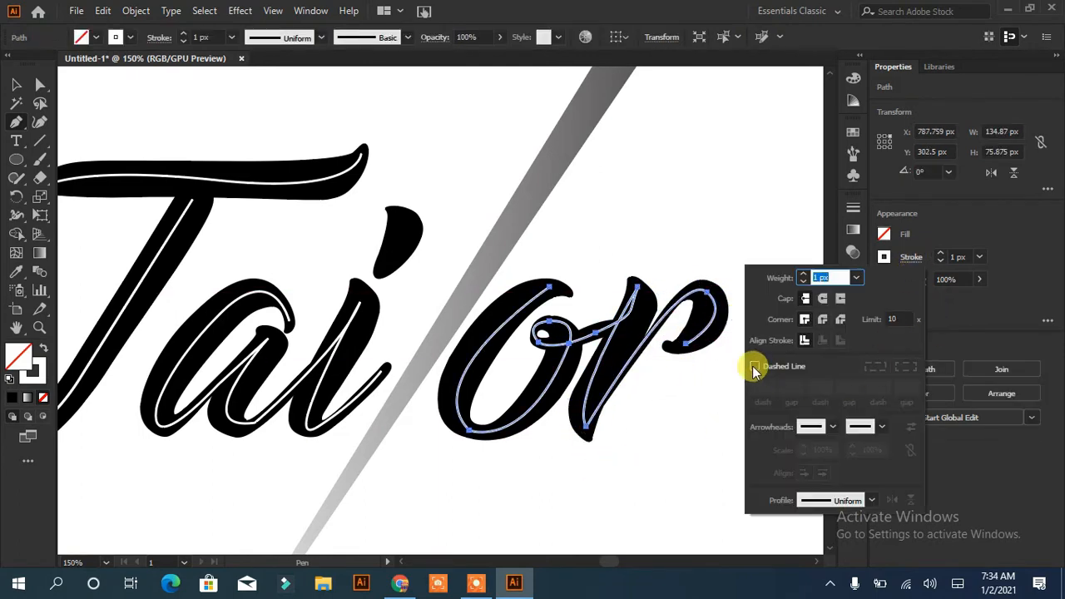
left_click(755, 366)
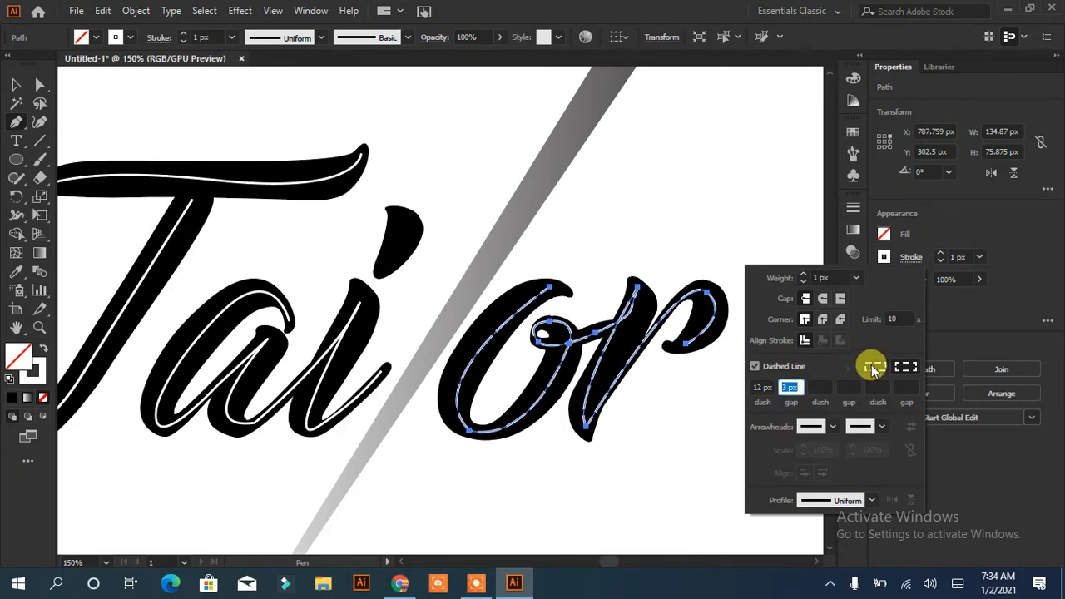
key("ctrl+z")
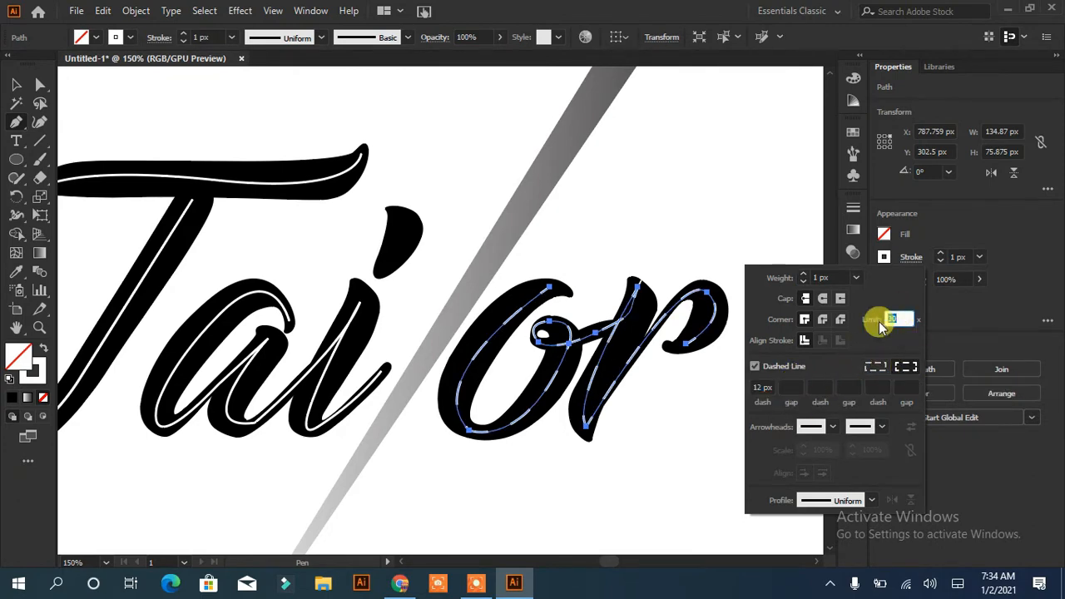
key("Tab")
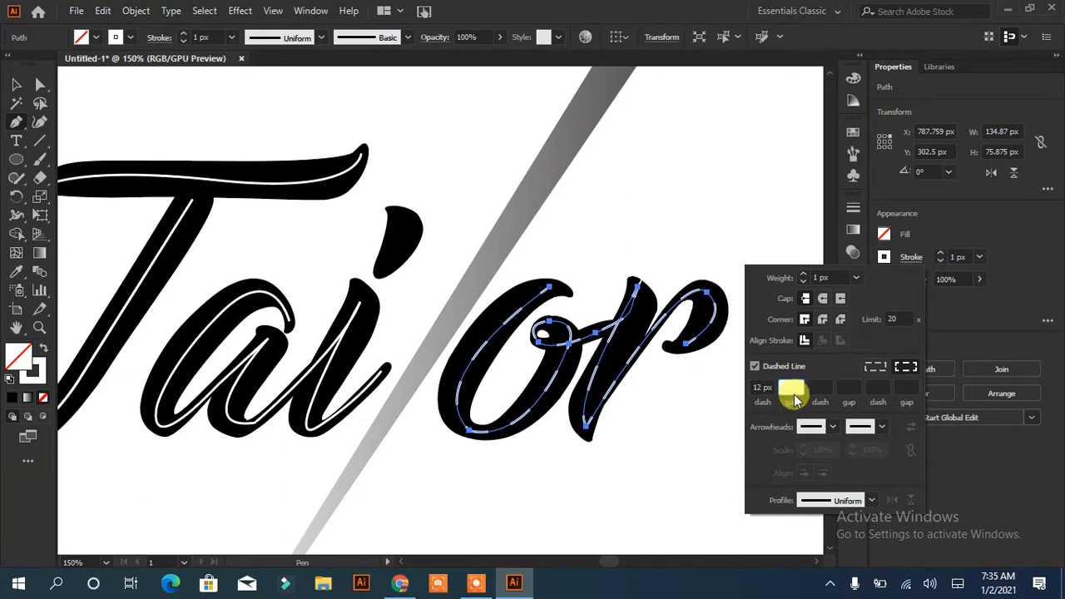
left_click(875, 366)
left_click(803, 274)
left_click(803, 282)
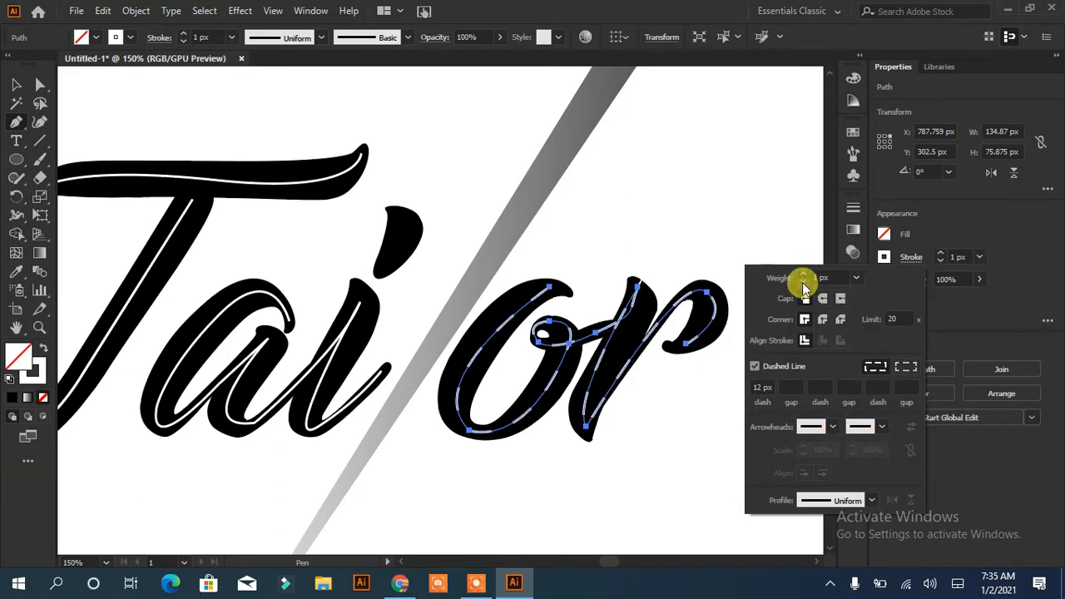
left_click(754, 391)
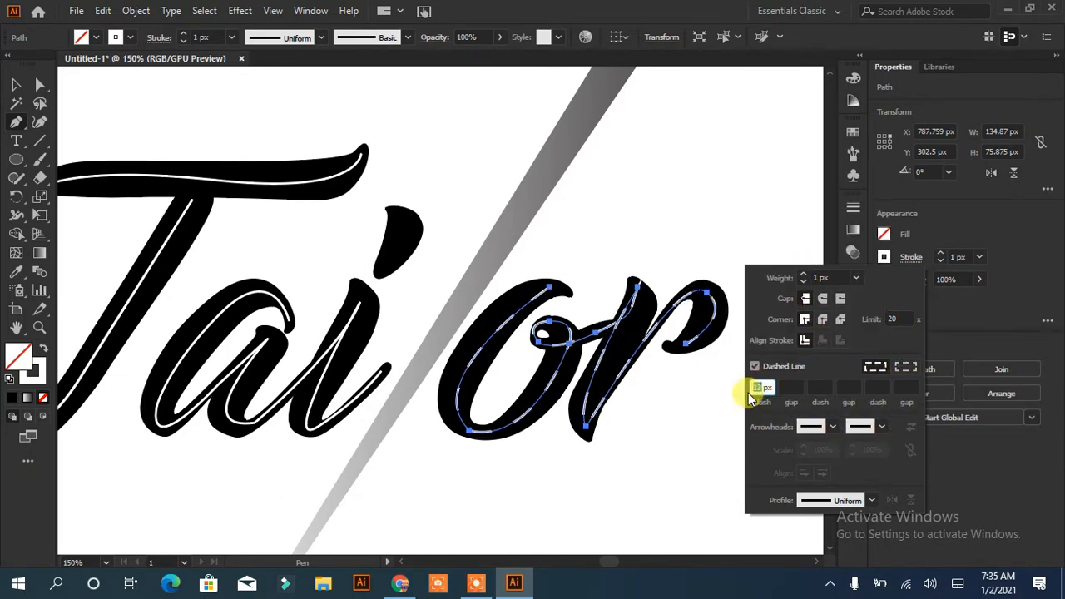
left_click(939, 260)
left_click(940, 261)
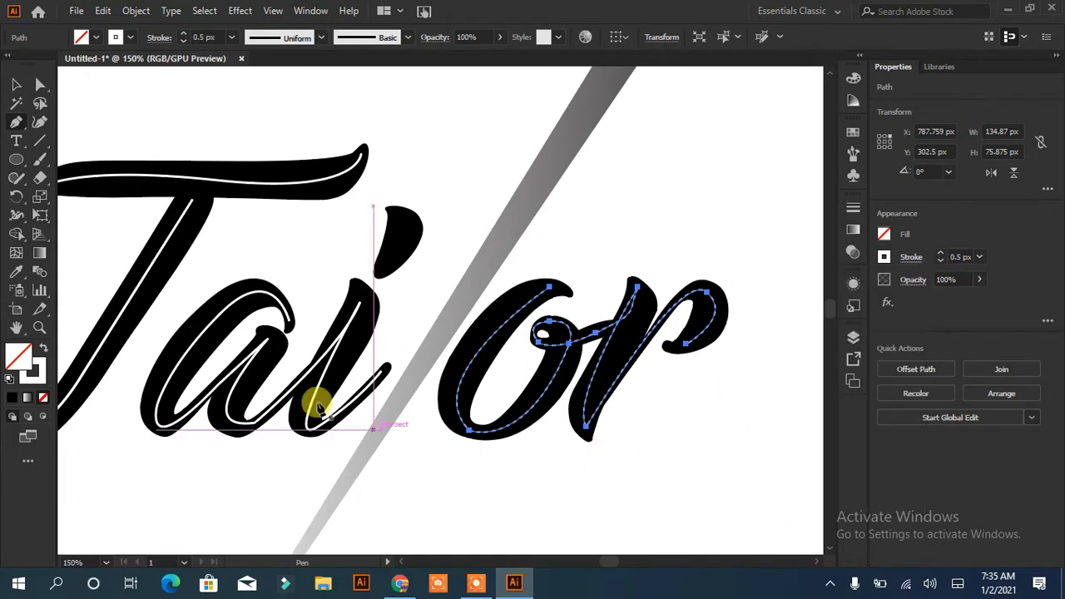
Turn the a-i highlight path into a dashed line and reduce its stroke weight
left_click(40, 85)
left_click(469, 430)
left_click_drag(477, 417, 485, 405)
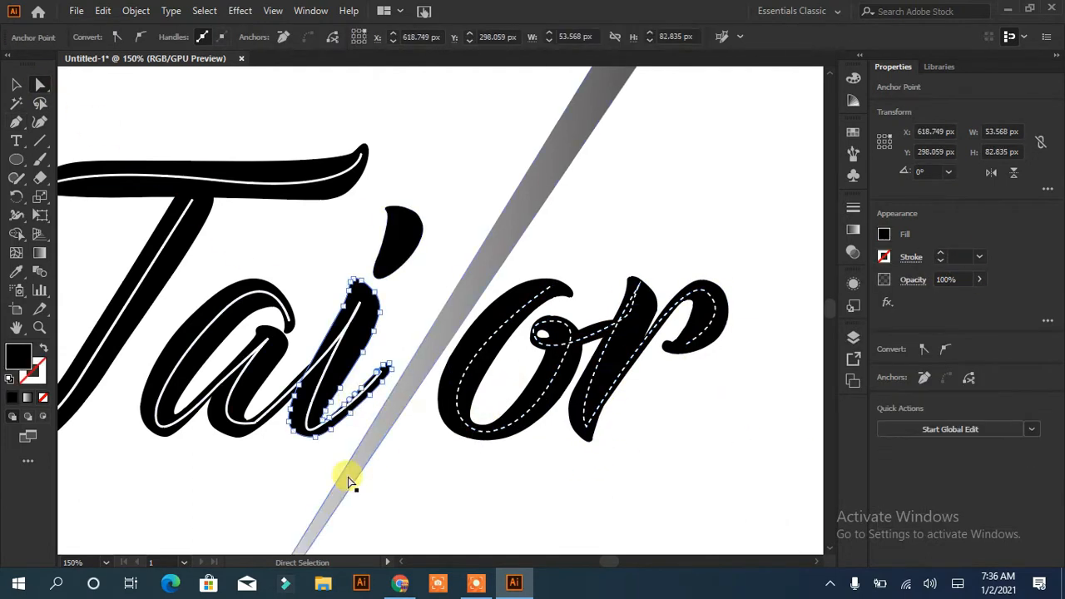
left_click(16, 84)
left_click(180, 357)
left_click(911, 256)
left_click(751, 360)
left_click(940, 260)
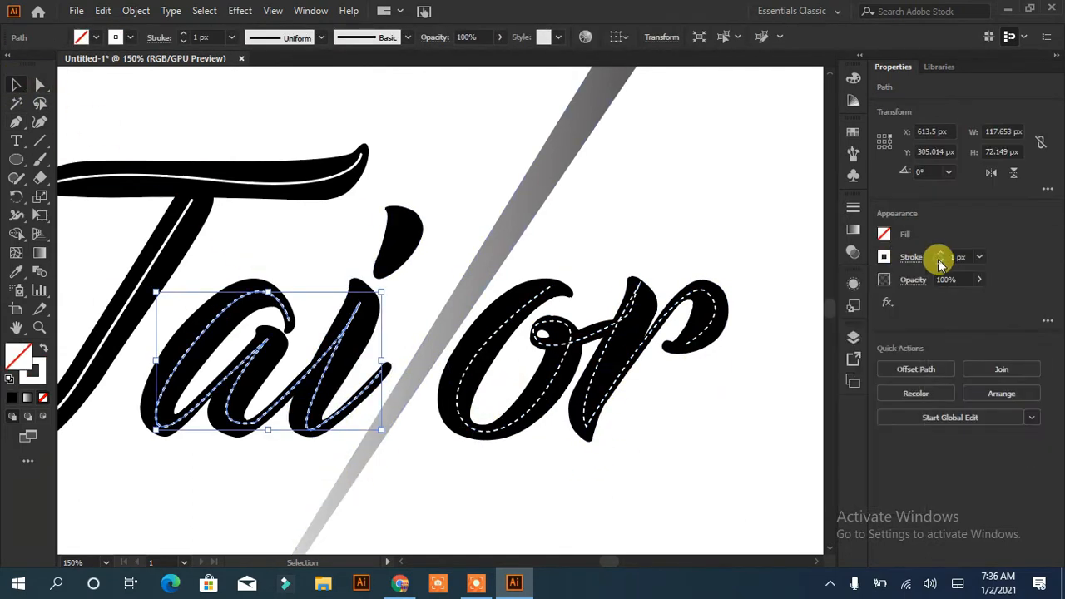
left_click(641, 249)
Apply the dashed line to the T's crossbar highlight and reduce its stroke weight
left_click(349, 171)
left_click(911, 256)
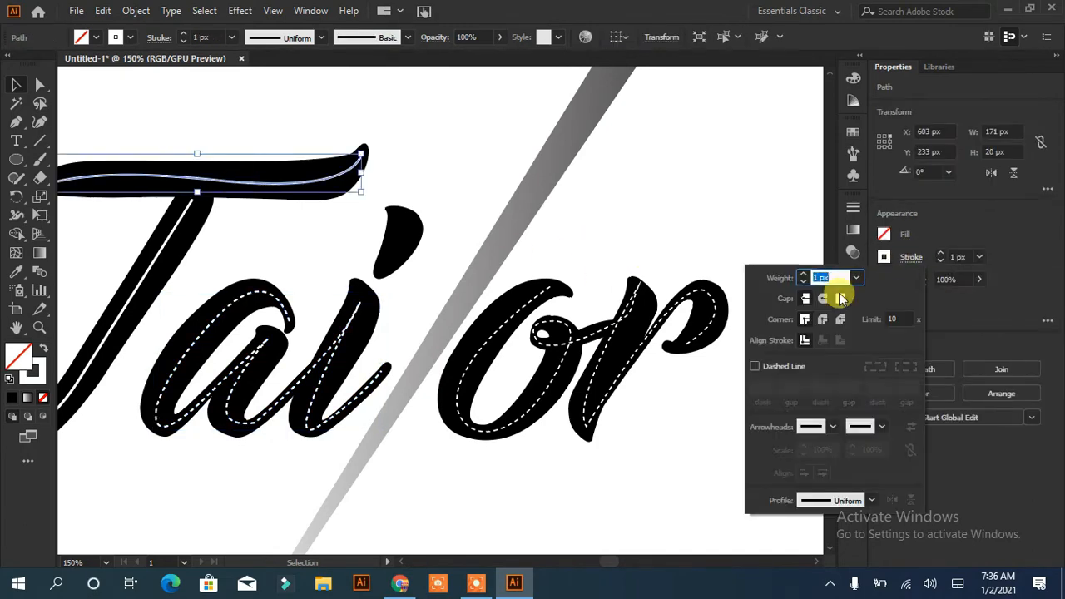
left_click(754, 366)
left_click(940, 260)
Make the T's stem highlight a dashed line with a 0.75 px stroke
left_click(155, 259)
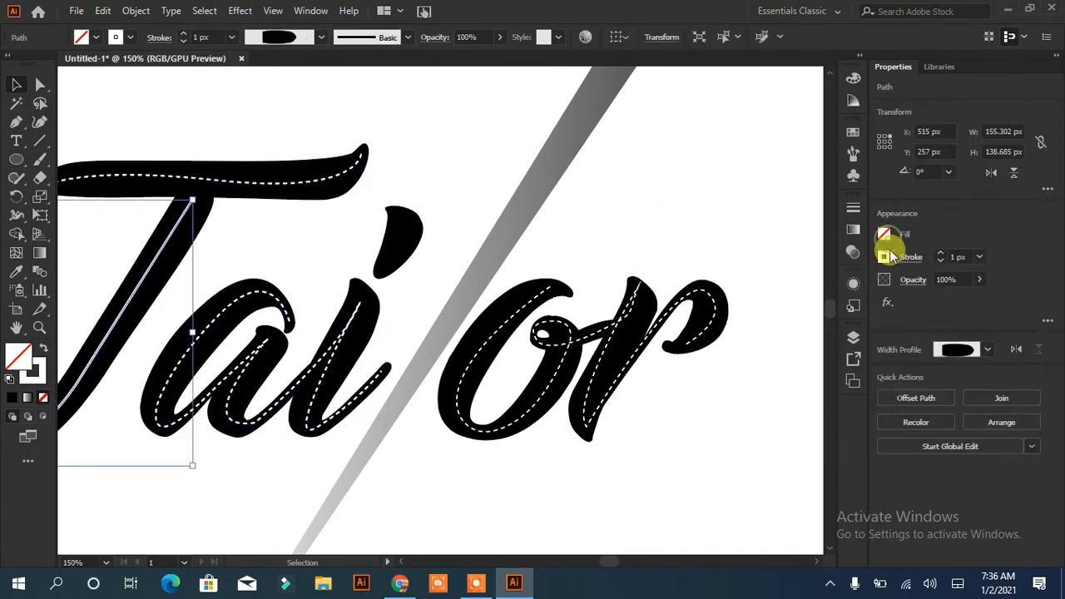
left_click(910, 257)
left_click(754, 367)
left_click(940, 260)
left_click(781, 414)
Select the whole logo and move it to the middle of the artboard
key("ctrl+0")
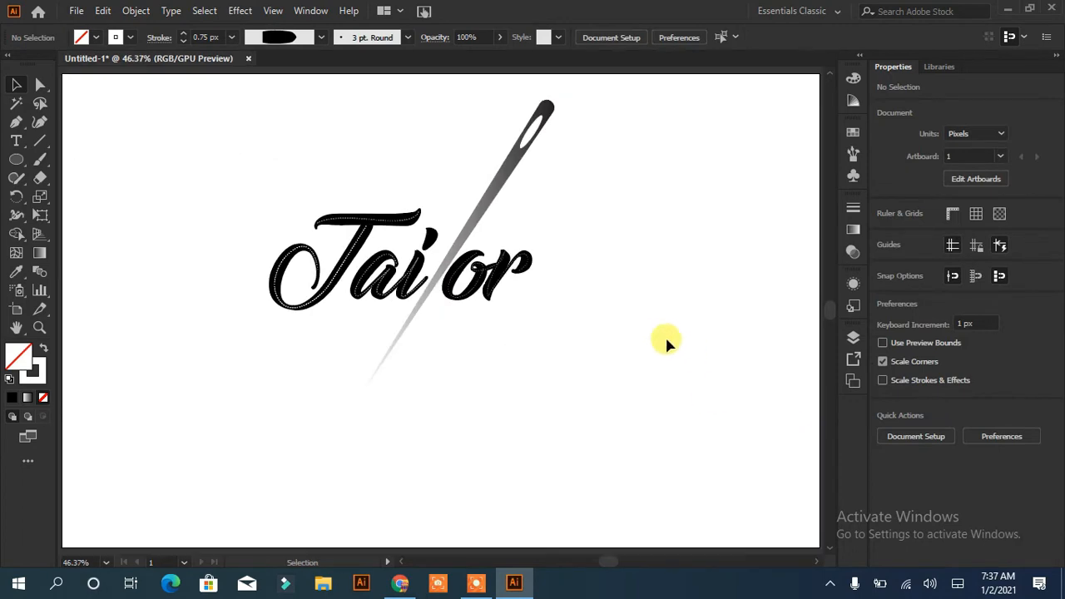
left_click_drag(580, 360, 307, 195)
left_click_drag(347, 254, 396, 305)
left_click(652, 310)
Draw a curling thread path with the Pen tool above the lettering, looping through the needle's eye and ending beyond its head
left_click(16, 124)
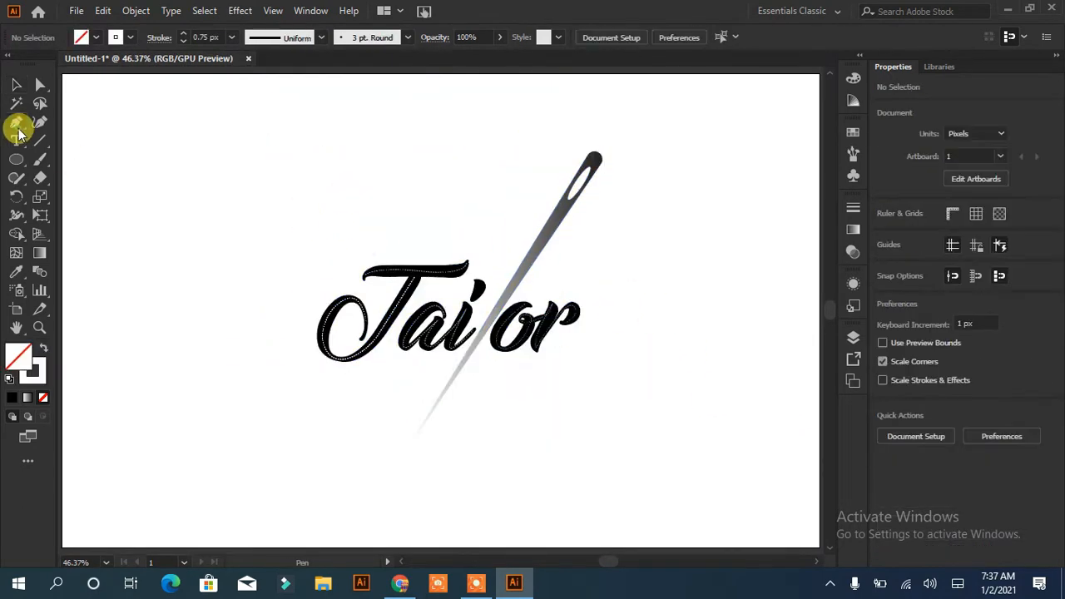
left_click(415, 170)
left_click_drag(495, 171, 522, 109)
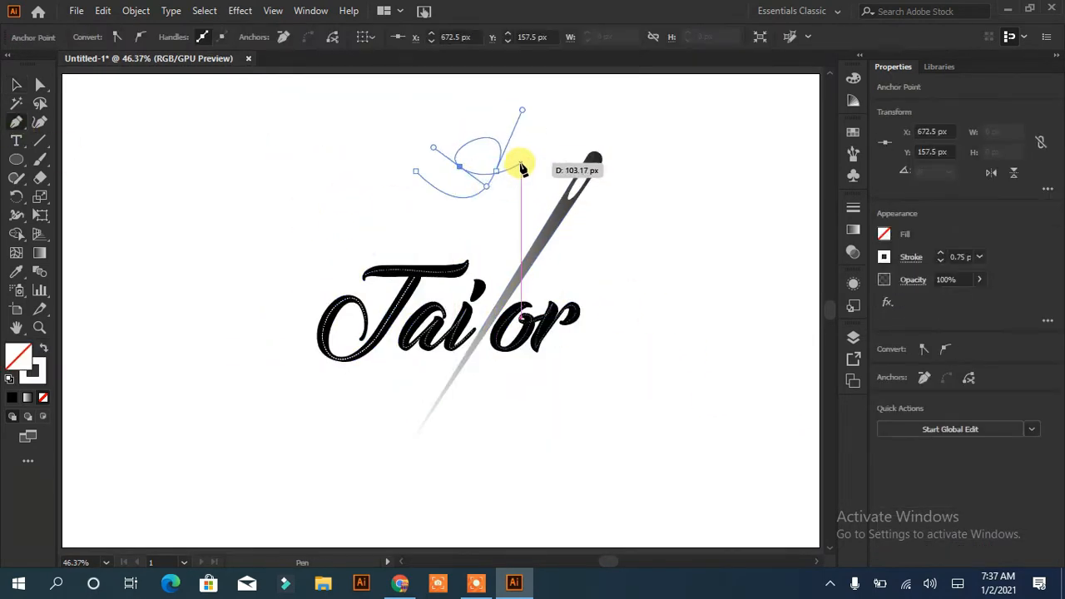
left_click_drag(520, 162, 537, 143)
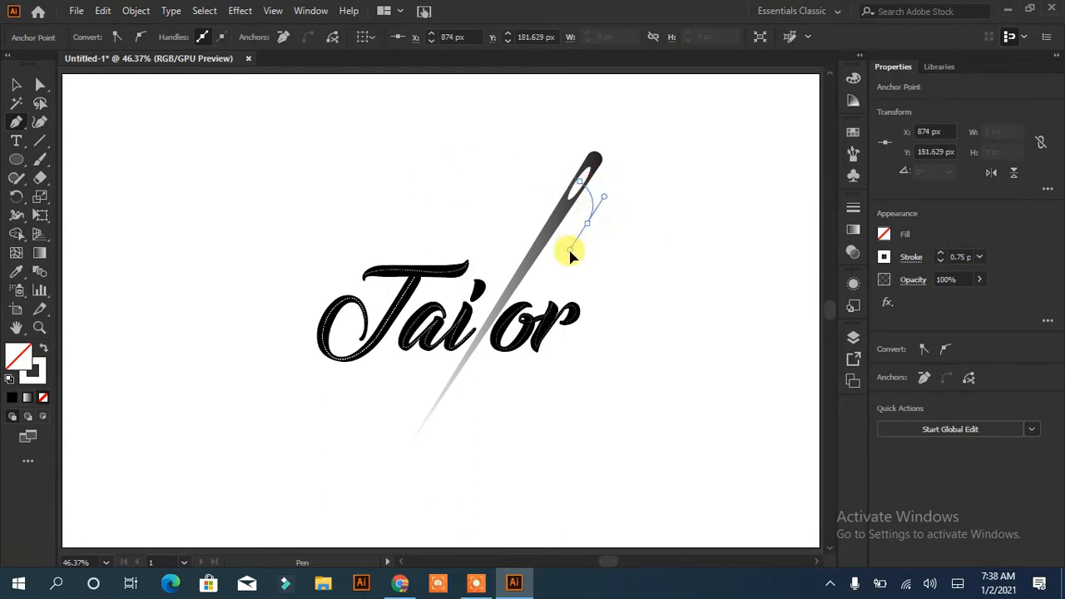
left_click_drag(569, 254, 569, 249)
left_click_drag(543, 181, 563, 156)
key("Escape")
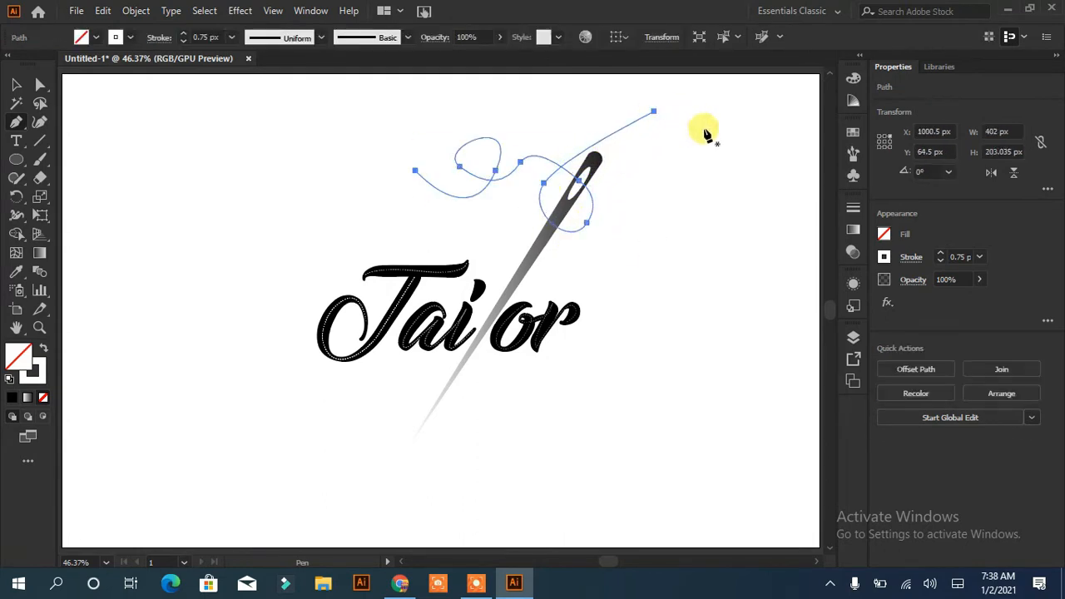
Give the thread path a black 3 px stroke and turn off its dashes
left_click(884, 257)
left_click(743, 313)
left_click(884, 258)
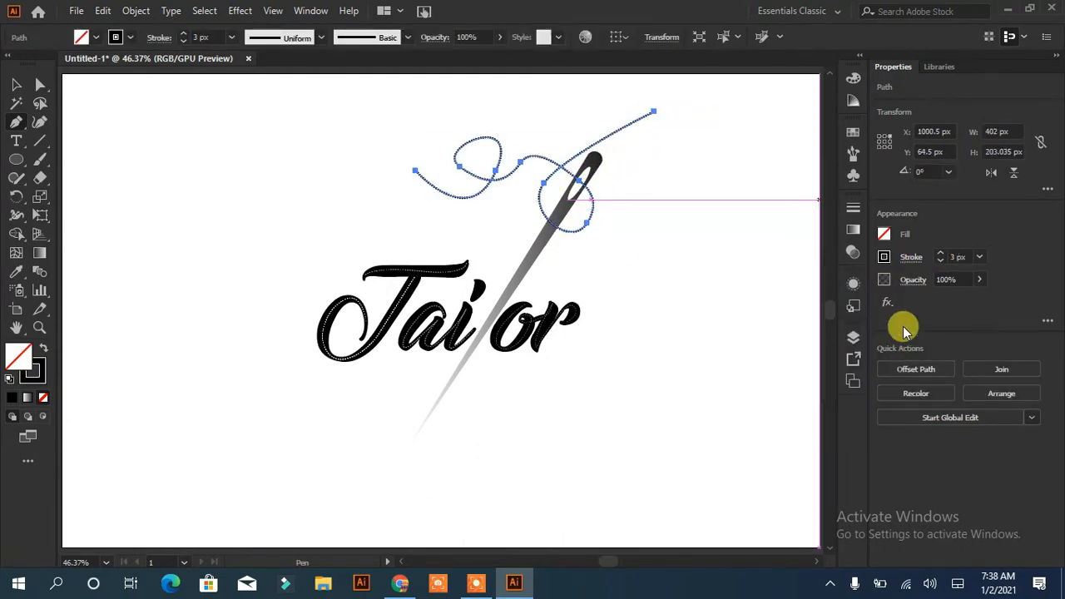
left_click(911, 257)
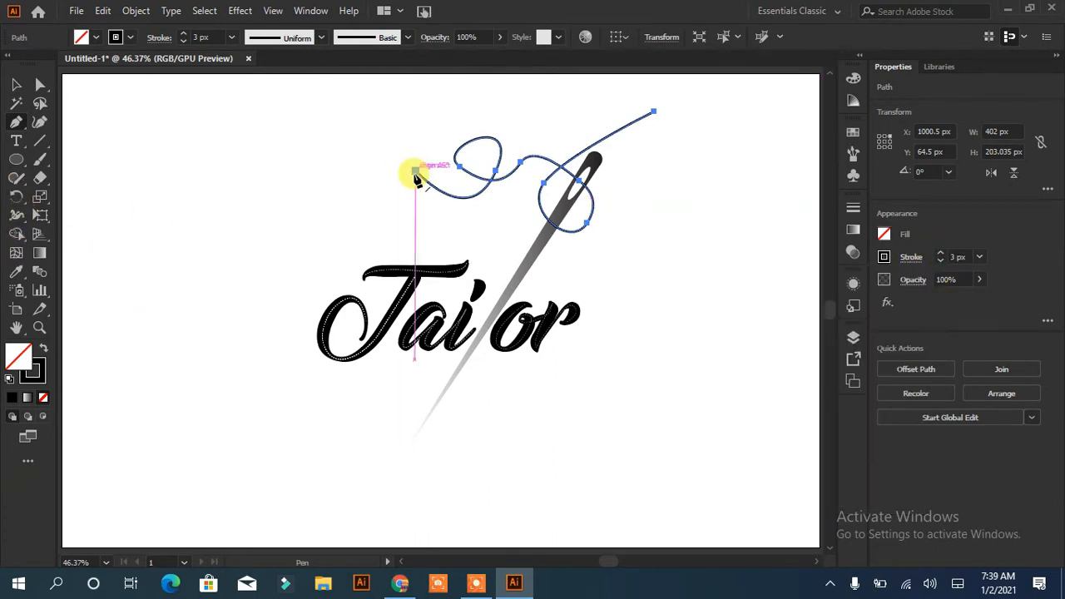
Try to taper both ends of the thread path with the Width tool
left_click(16, 214)
left_click_drag(415, 171, 421, 167)
left_click_drag(653, 110, 640, 99)
Restore the thread's black 3 px stroke and apply the elliptical width profile that tapers at both ends
left_click(884, 236)
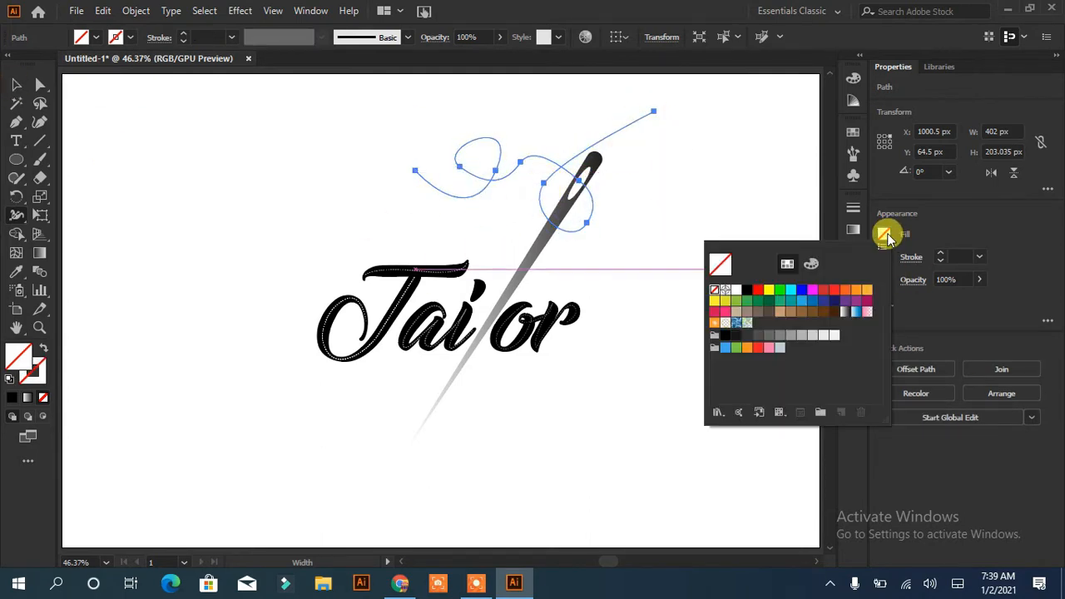
left_click(907, 258)
left_click(803, 275)
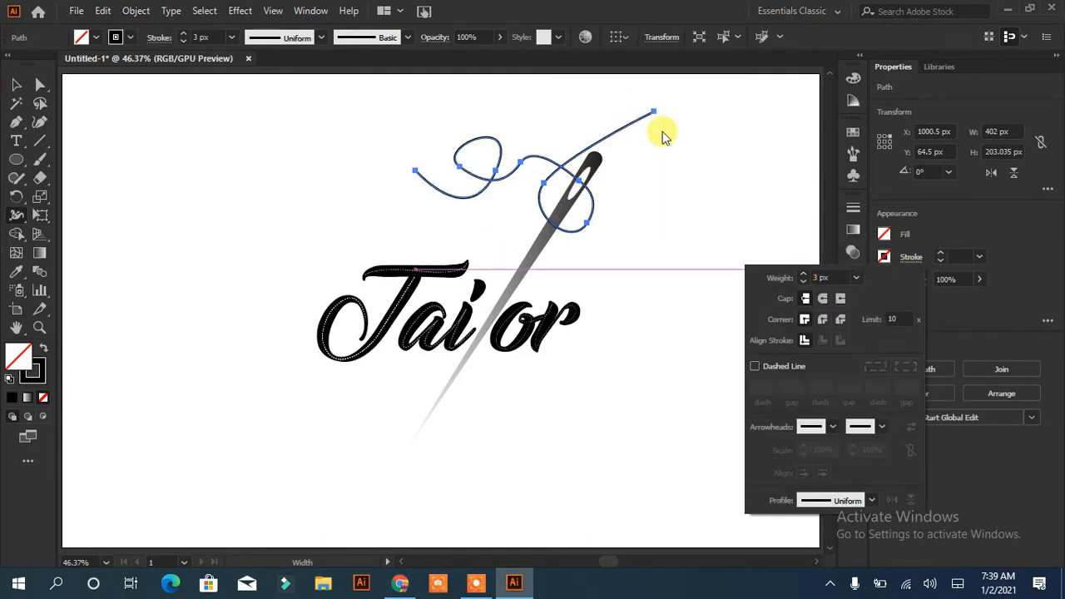
left_click(872, 502)
left_click(834, 378)
left_click(707, 216)
left_click(17, 85)
left_click(749, 420)
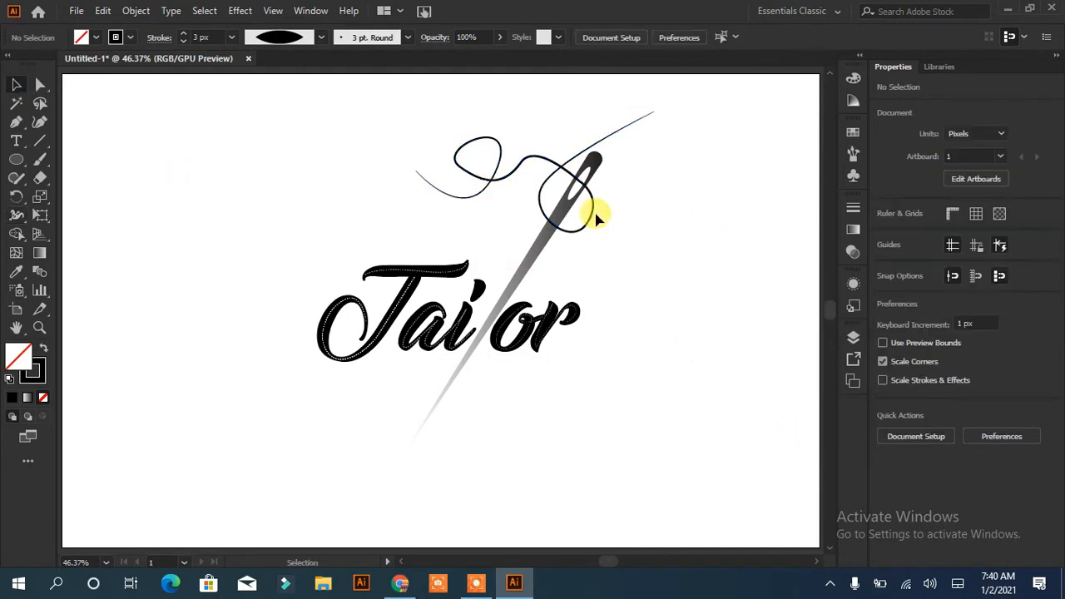
Reshape the thread with Direct Selection, extending the loop below the needle's eye and arching the curve leading into it
left_click(40, 84)
left_click(495, 171)
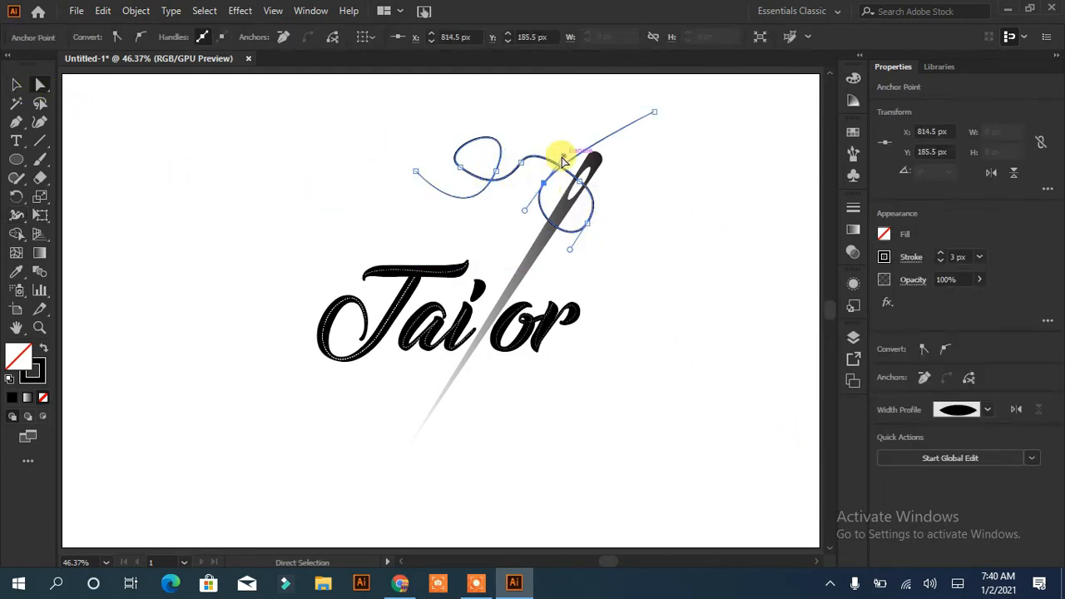
left_click_drag(524, 210, 520, 224)
left_click_drag(626, 179, 603, 271)
left_click(520, 162)
left_click_drag(544, 118, 538, 130)
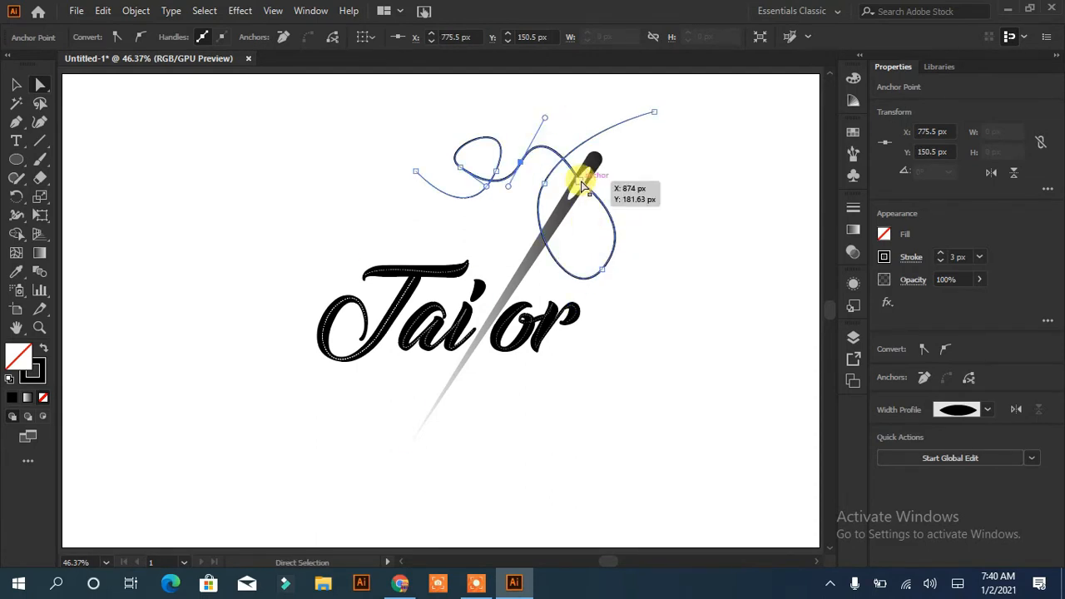
Round the thread's corner point at the needle's eye to a radius of about 448 px
left_click(40, 83)
left_click(580, 180)
left_click_drag(590, 172, 706, 84)
left_click_drag(661, 298, 497, 490)
left_click_drag(539, 263, 635, 180)
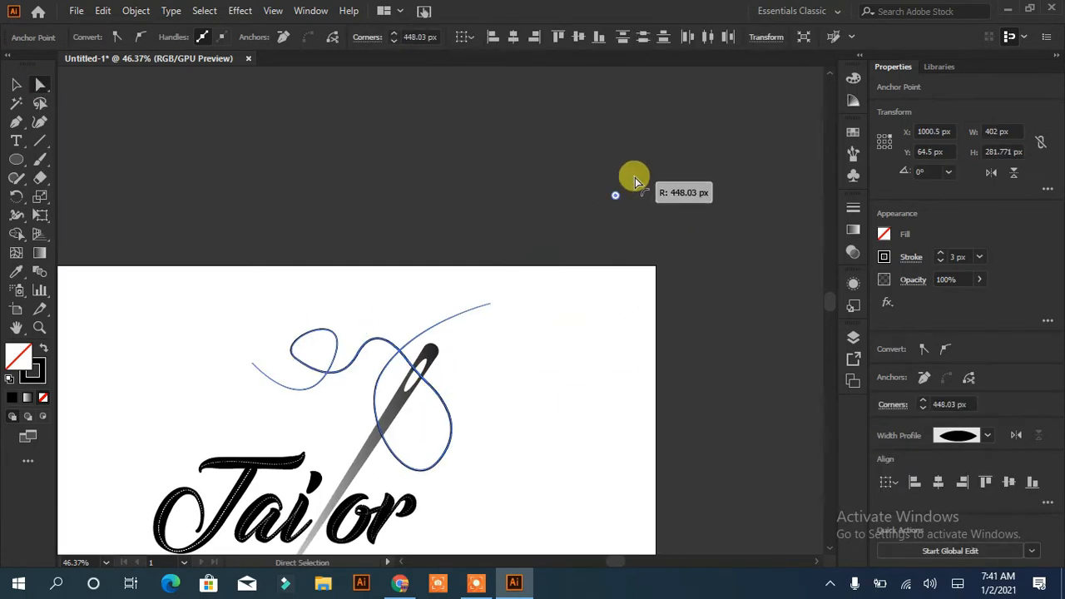
left_click(525, 387)
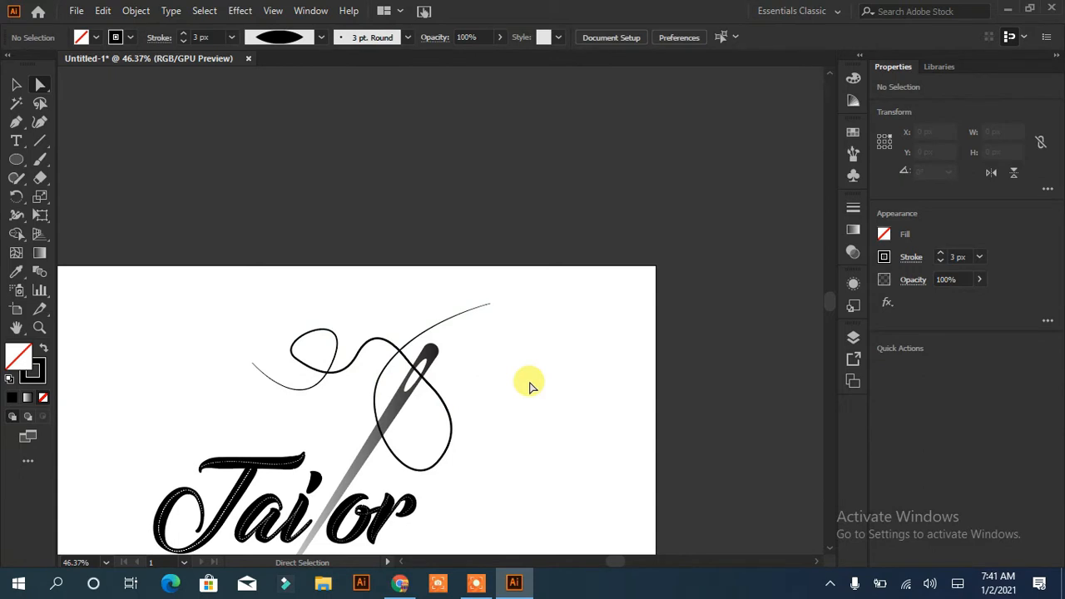
Make the thread's small loop rounder and smooth the curve between it and the needle
left_click(292, 360)
left_click_drag(293, 361, 270, 323)
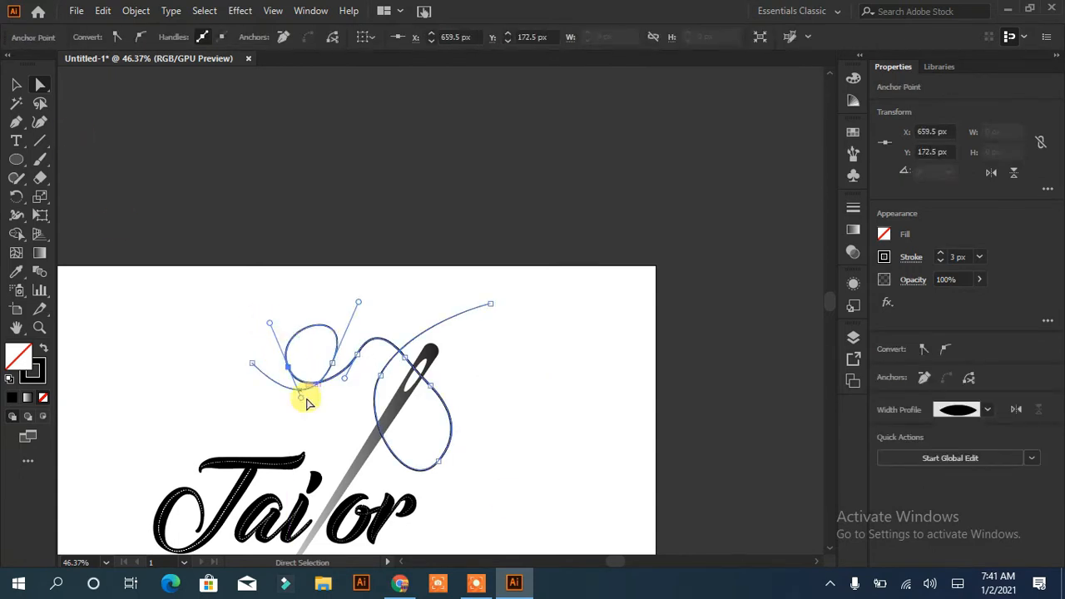
left_click(356, 356)
left_click_drag(407, 361, 406, 360)
Refine the thread's large loop by adjusting the direction handles below the needle's eye and at the loop's lowest curve
left_click(431, 386)
left_click(452, 413)
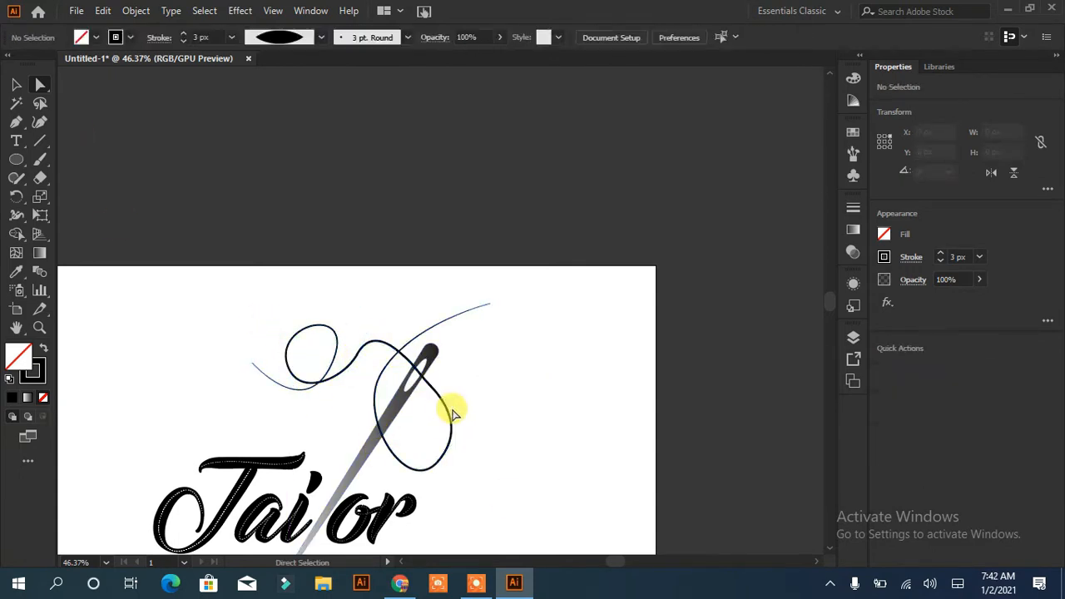
left_click_drag(451, 411, 441, 398)
left_click(438, 461)
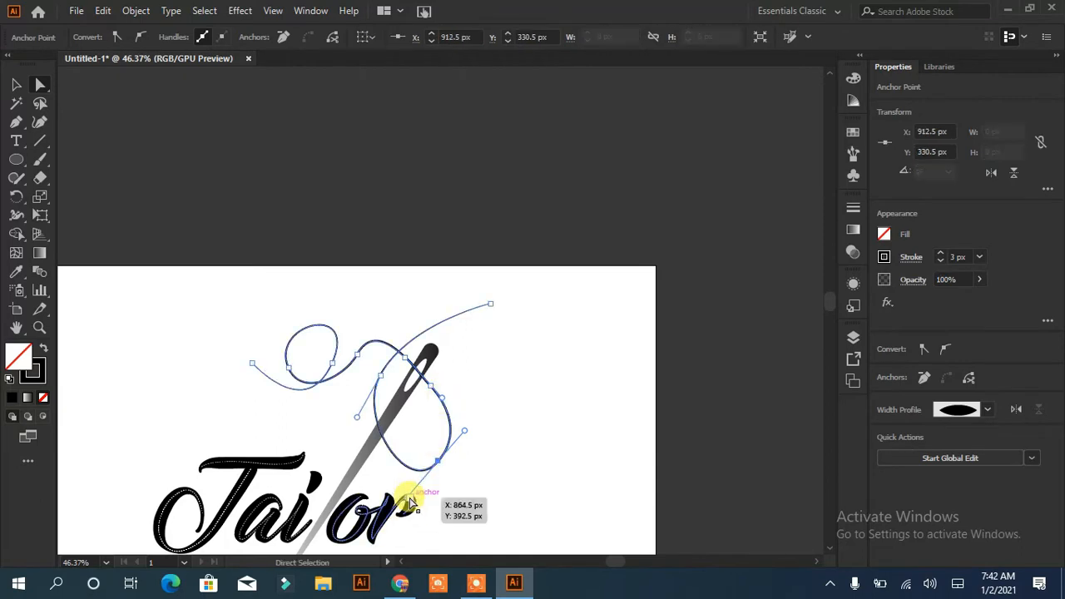
left_click_drag(409, 501, 441, 534)
key("ctrl+z")
mouse_move(409, 502)
left_mouse_down()
mouse_move(385, 501)
mouse_move(411, 483)
left_mouse_up()
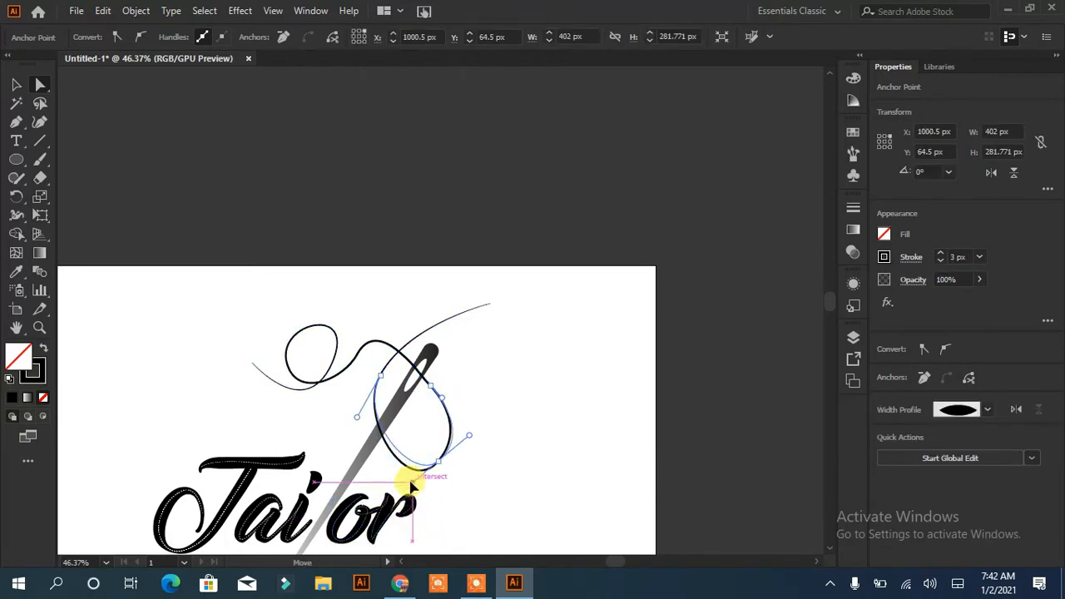
left_click(506, 450)
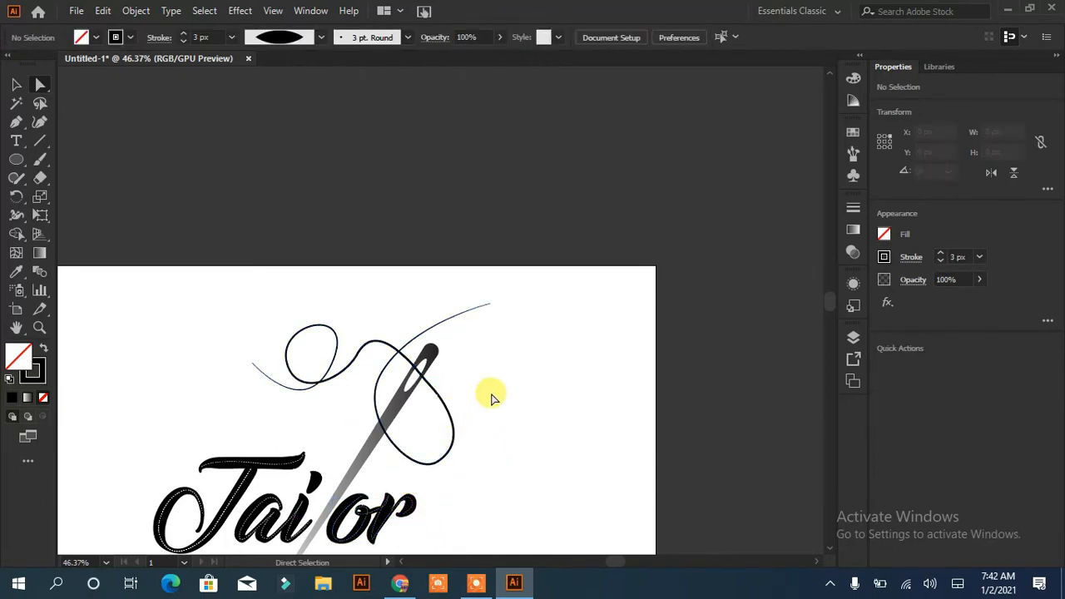
Reshape the dashed highlight at the top of the r's stem, turning its sharp point into a rounded loop
left_click(394, 513)
key("ctrl+plus")
key("ctrl+plus")
key("ctrl+plus")
key("ctrl+plus")
key("ctrl+plus")
key("ctrl+plus")
left_click_drag(374, 258, 359, 311)
left_click(425, 168)
left_click_drag(454, 208, 499, 189)
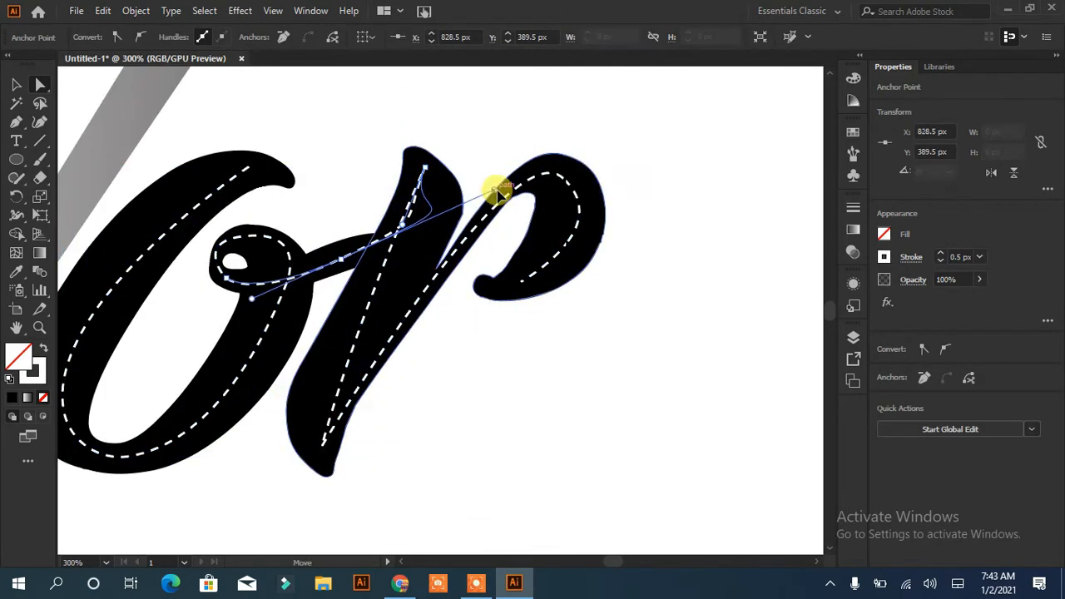
left_click_drag(420, 182, 418, 210)
left_click(432, 466)
left_click(337, 319)
left_click(158, 259)
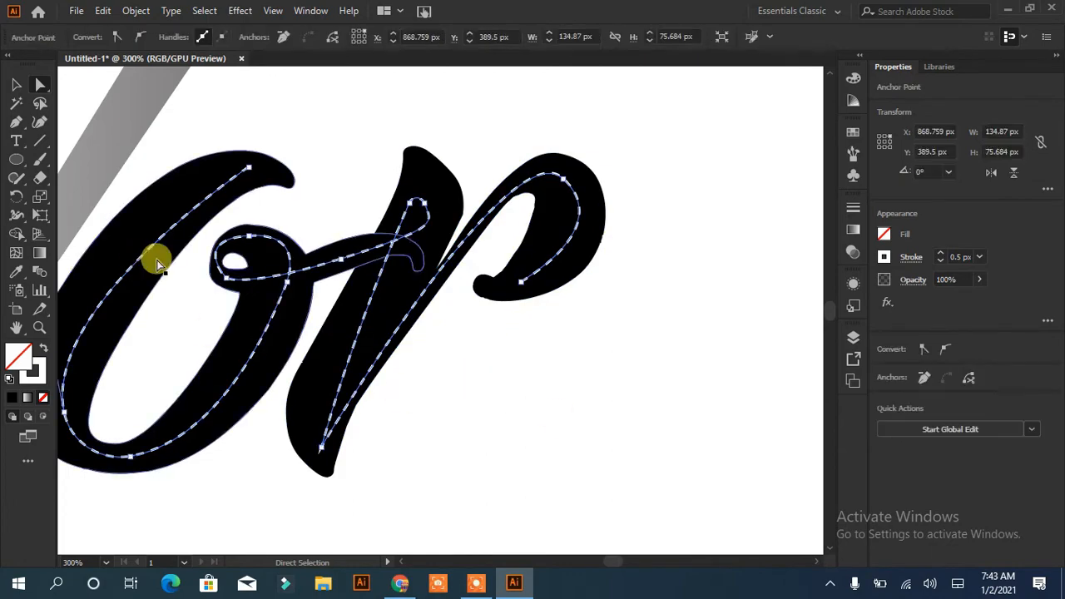
Fill the letter o with an orange swatch, leaving its white dashed stitch line as is
left_click_drag(238, 476, 409, 450)
left_click(166, 468)
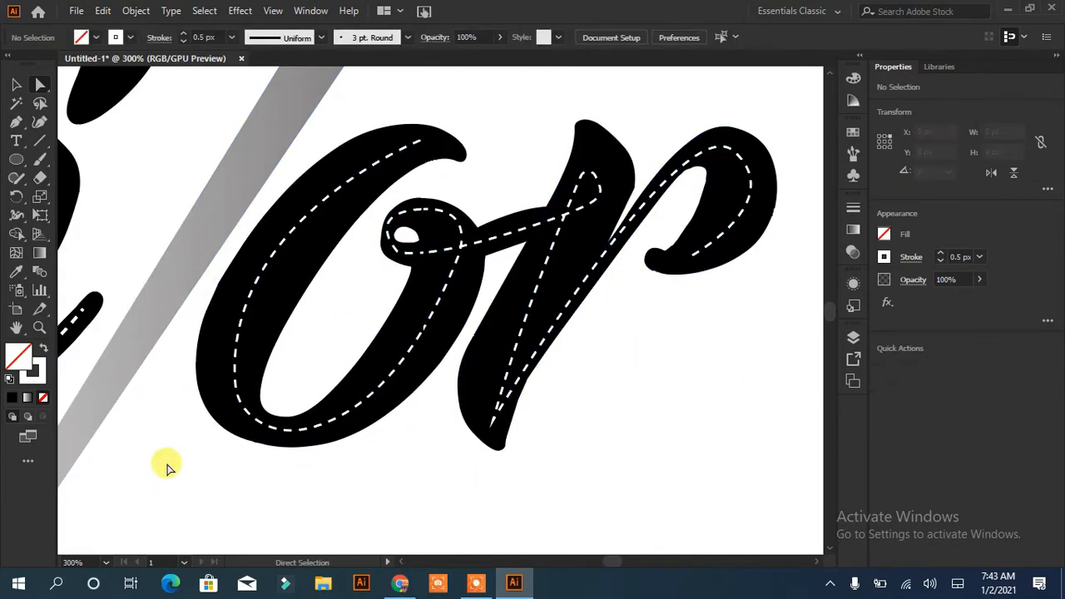
left_click_drag(130, 376, 653, 301)
key("ctrl+0")
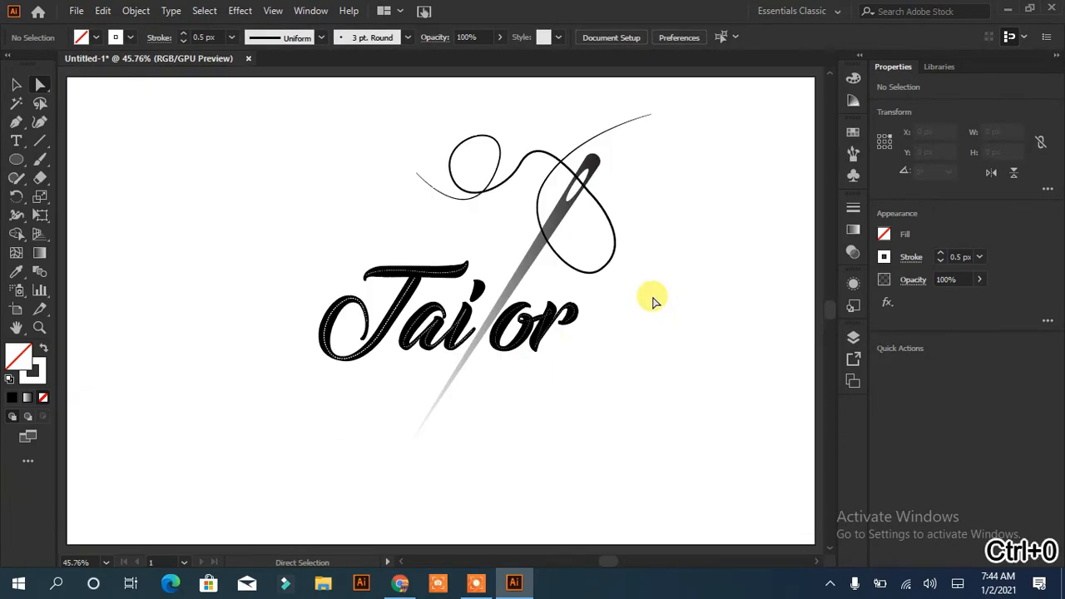
left_click(548, 325)
key("ctrl+plus")
left_click(380, 305)
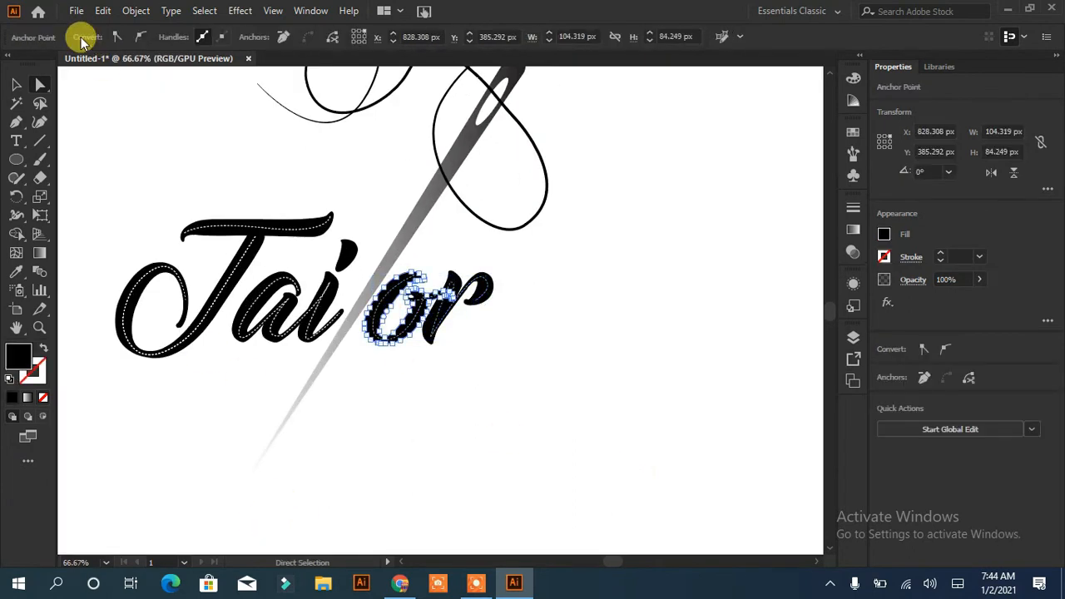
left_click(883, 233)
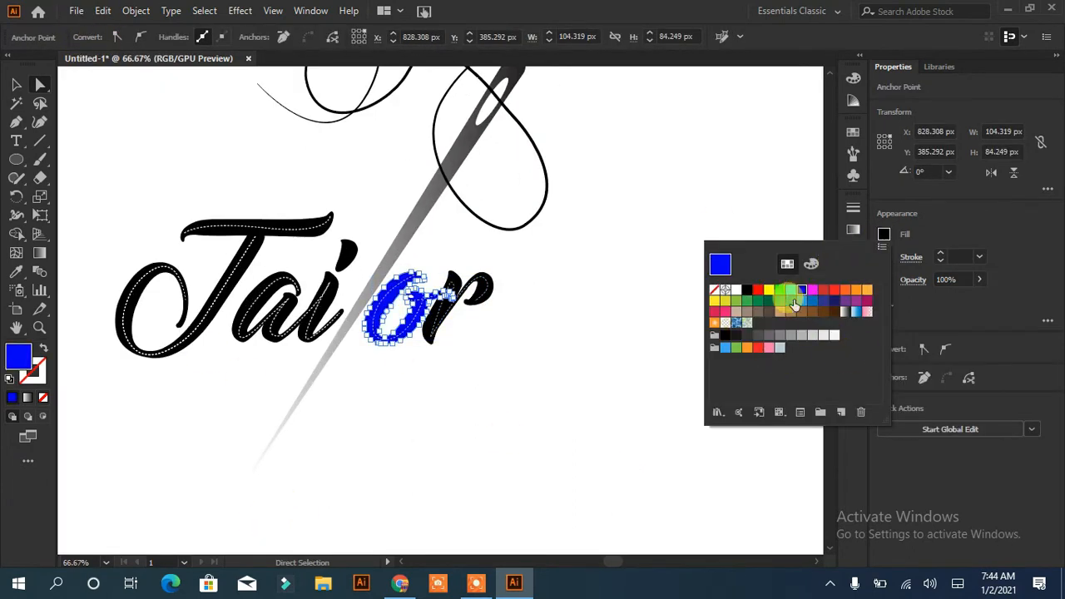
left_click(854, 289)
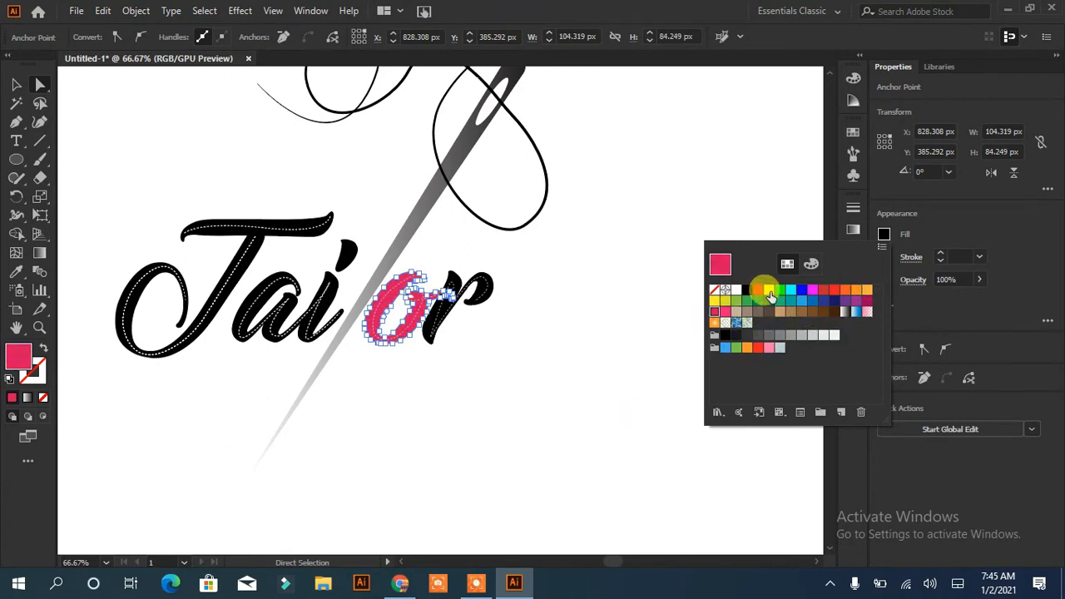
left_click(481, 337)
Recolor the letters r and i by sampling the o's orange fill with the Eyedropper
left_click(439, 318)
left_click(18, 273)
left_click(381, 323)
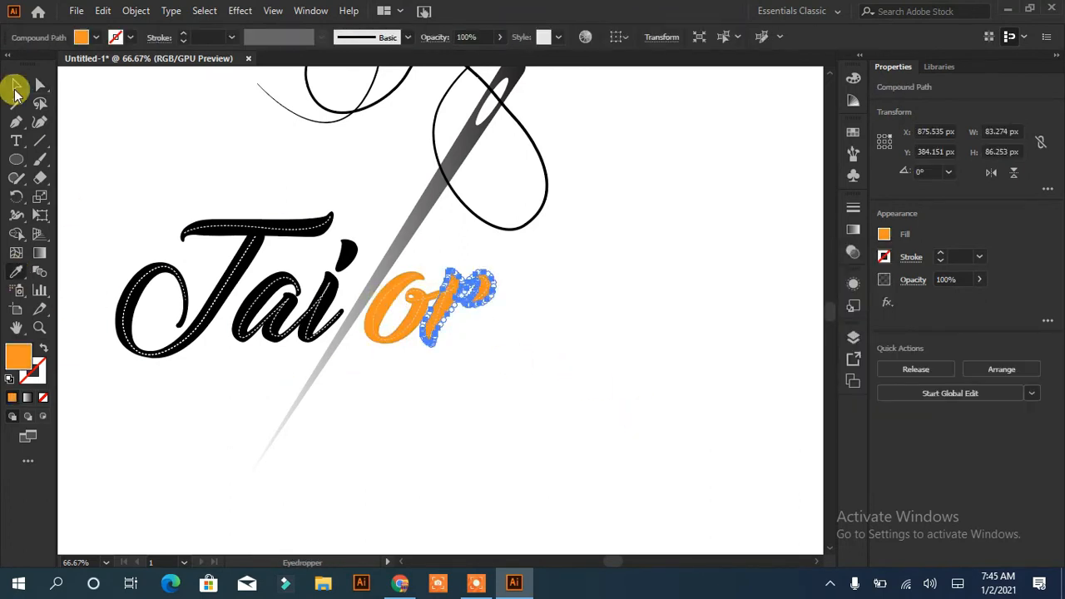
left_click(15, 85)
left_click(320, 307)
left_click(16, 272)
left_click(381, 323)
Recolor the letters a and T by sampling the orange fill from the i with the Eyedropper
left_click(15, 86)
left_click(248, 311)
left_click(17, 272)
left_click(330, 283)
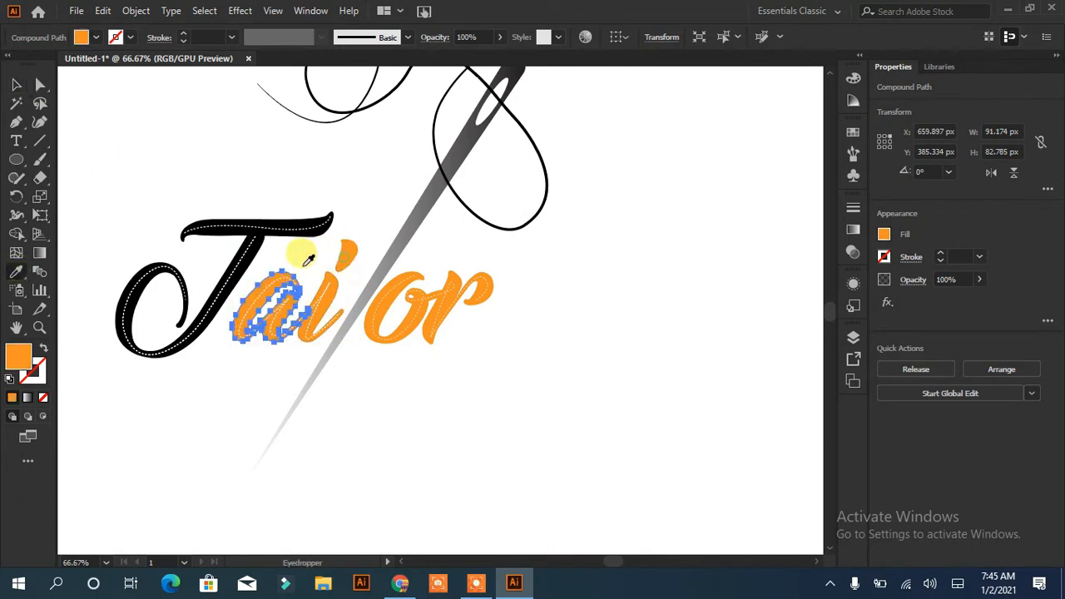
left_click(14, 85)
left_click(227, 288)
left_click(16, 272)
left_click(346, 255)
left_click(15, 85)
left_click(195, 508)
Draw a short path about 10 px wide and 31 px tall along the i's dot with the Pen tool
left_click(16, 124)
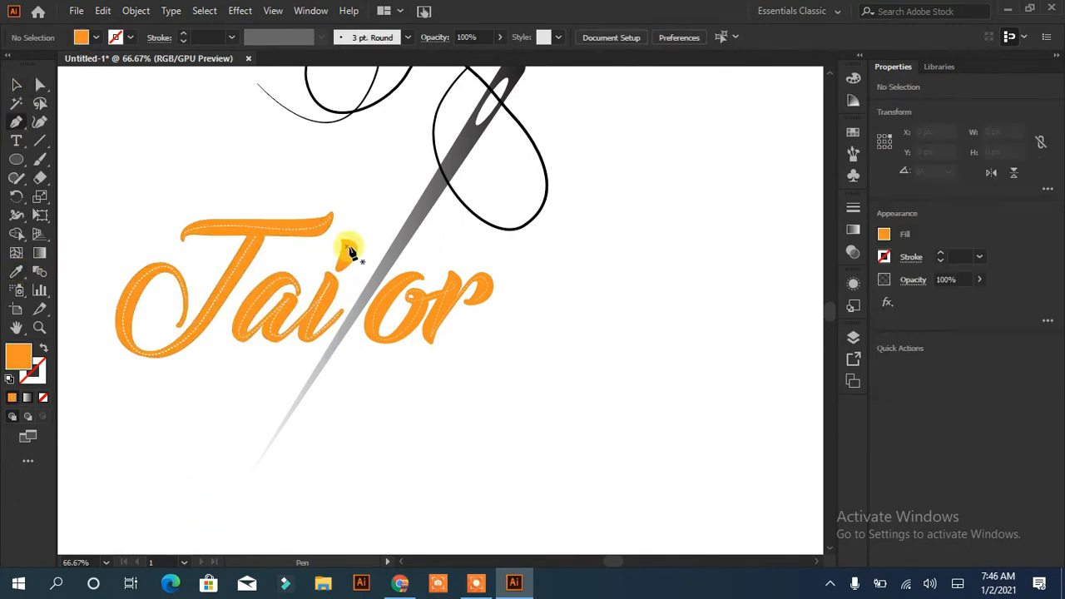
left_click(364, 267)
left_click_drag(340, 272, 326, 287)
key("ctrl+z")
Give the path on the i's dot a white 1 px dashed stroke
left_click(910, 257)
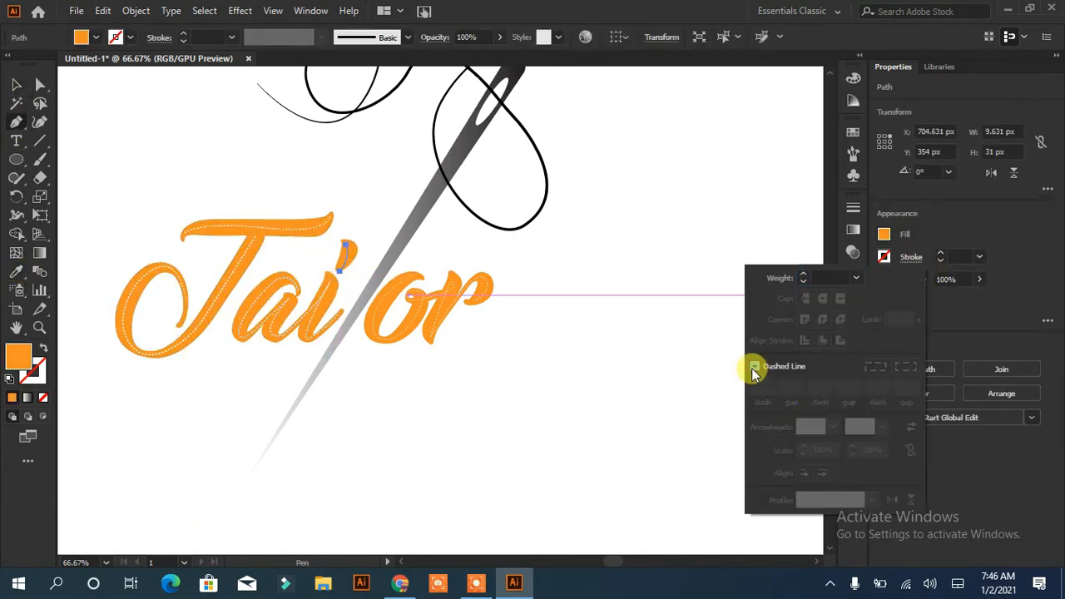
left_click(754, 368)
left_click(615, 429)
left_click(615, 429)
left_click(16, 86)
left_click(271, 256)
left_click(345, 251)
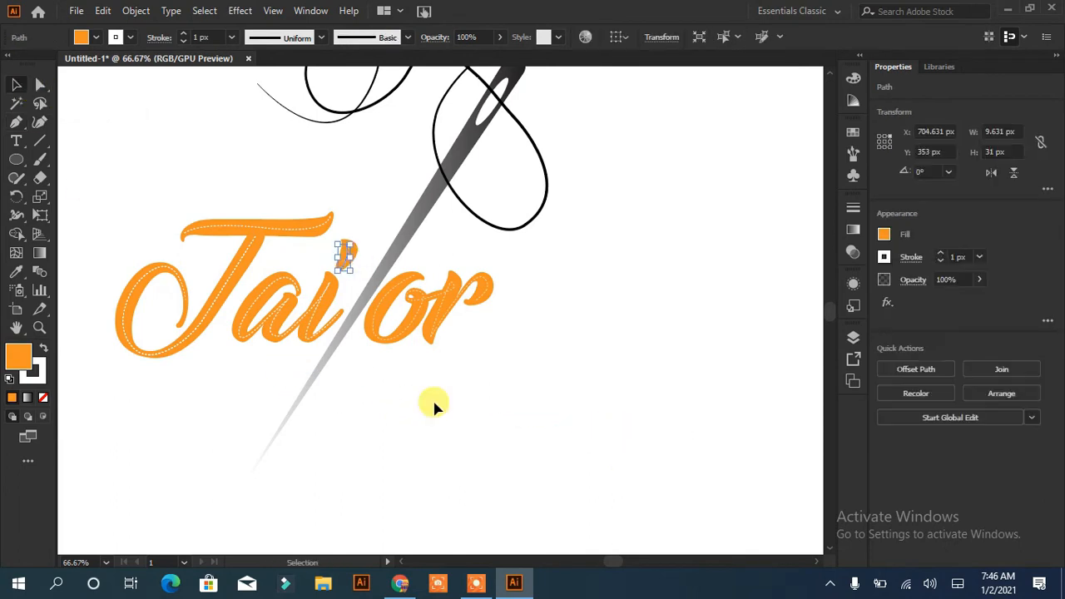
left_click(456, 434)
Adjust the needle's black-and-white linear gradient stops and redirect the gradient across its width at about -33.8°
left_click(421, 228)
left_click(883, 234)
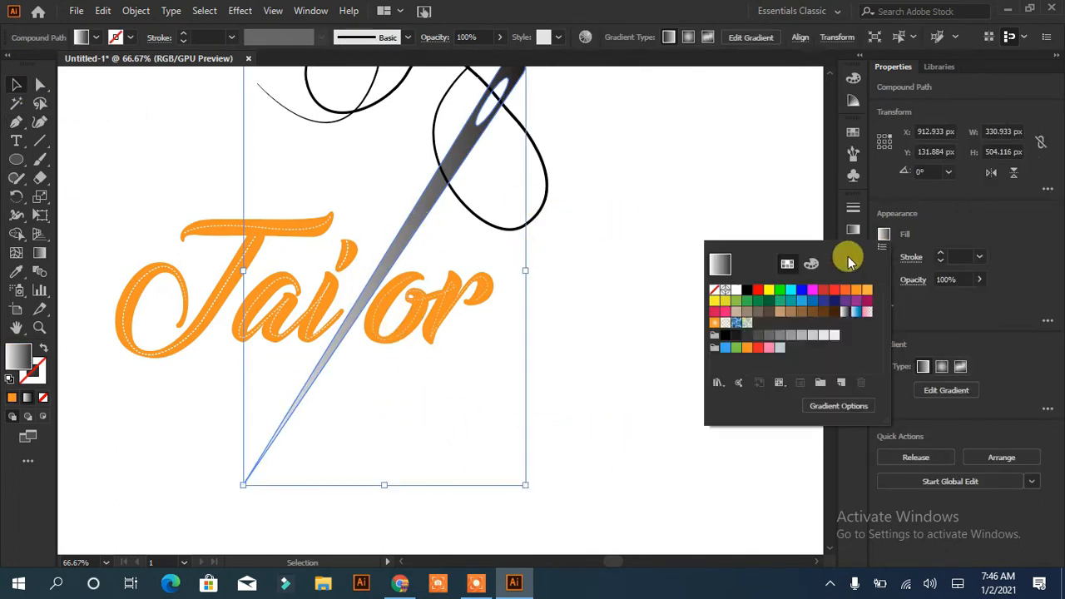
left_click(853, 230)
left_click_drag(779, 346, 709, 340)
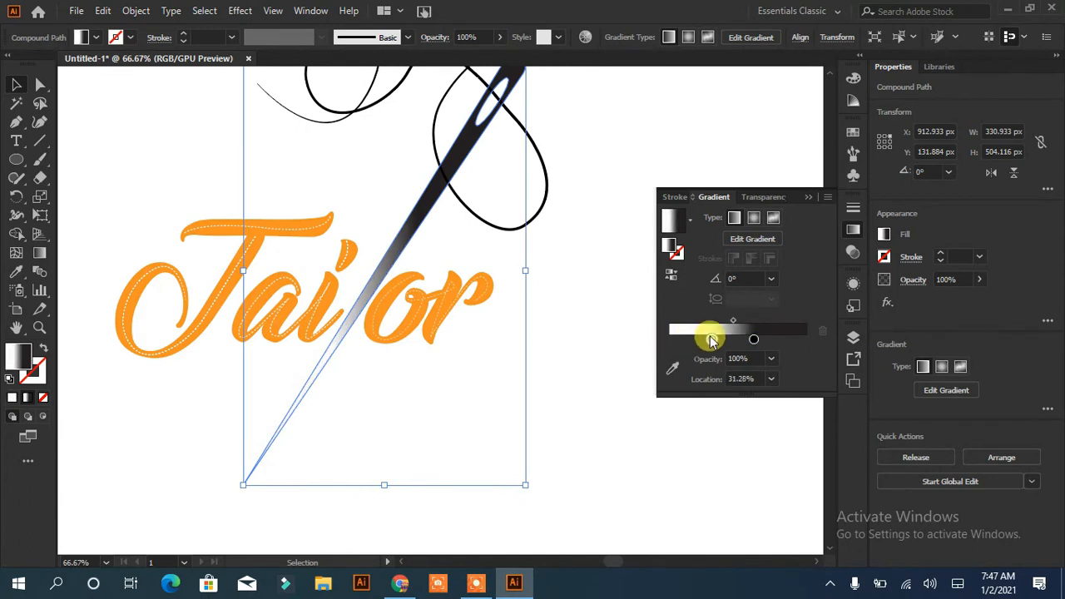
left_click(735, 219)
mouse_move(539, 285)
left_mouse_down()
mouse_move(524, 363)
mouse_move(534, 375)
left_mouse_up()
Arrange the needle's gradient into six alternating black and white stops and adjust the midpoints between them
mouse_move(754, 324)
left_mouse_down()
mouse_move(805, 324)
mouse_move(671, 323)
left_mouse_up()
left_click_drag(681, 322, 715, 323)
left_click_drag(722, 322, 742, 323)
left_click_drag(715, 322, 723, 323)
left_click_drag(702, 321, 699, 323)
mouse_move(765, 322)
left_mouse_down()
mouse_move(783, 322)
mouse_move(757, 323)
left_mouse_up()
mouse_move(783, 322)
left_mouse_down()
mouse_move(799, 323)
mouse_move(769, 323)
left_mouse_up()
left_click(787, 303)
left_click_drag(742, 309, 725, 302)
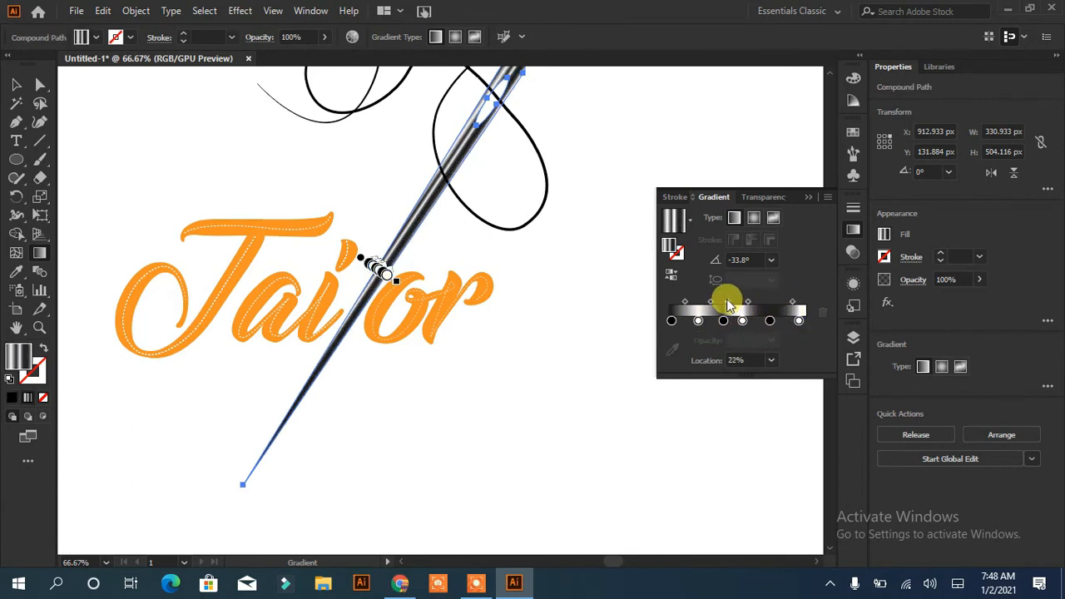
key("v")
left_click(601, 391)
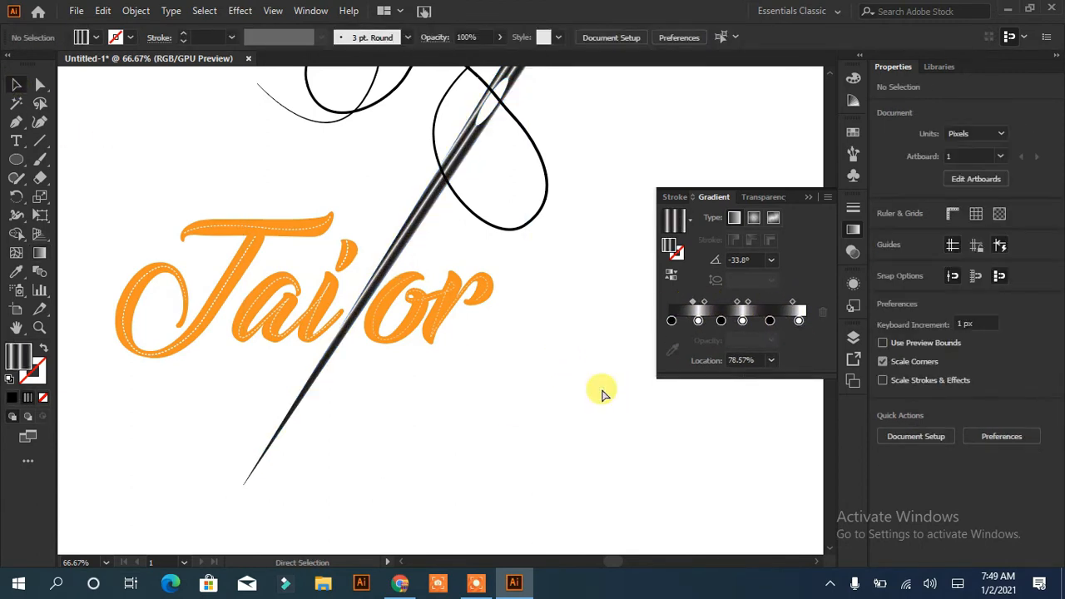
key("ctrl+0")
double_click(672, 321)
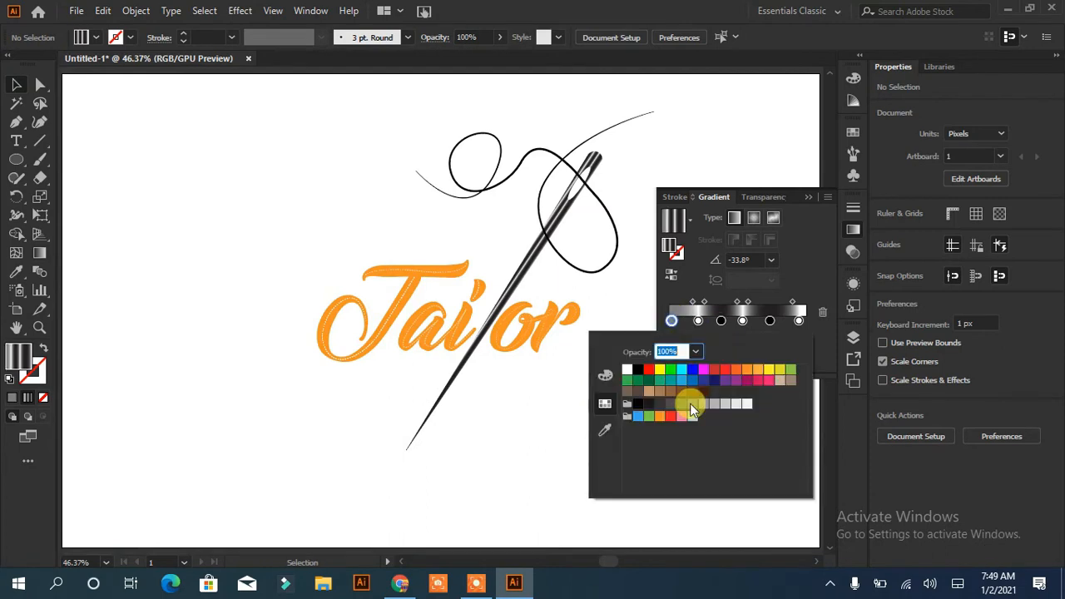
double_click(720, 320)
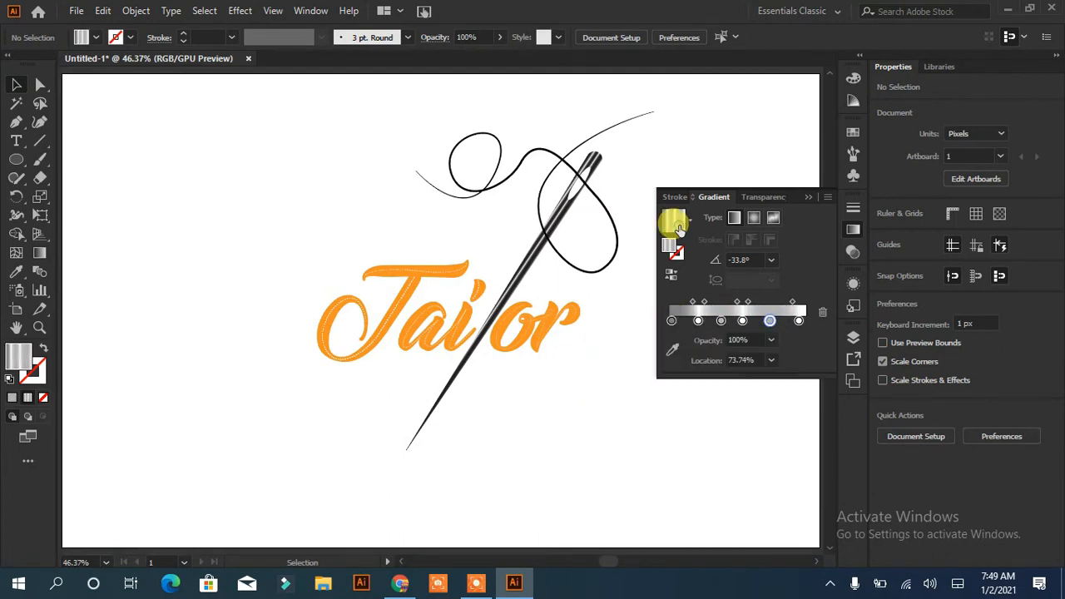
left_click(674, 220)
key("ctrl+z")
Change the black stops of the needle's gradient to light grey
left_click(528, 262)
double_click(671, 340)
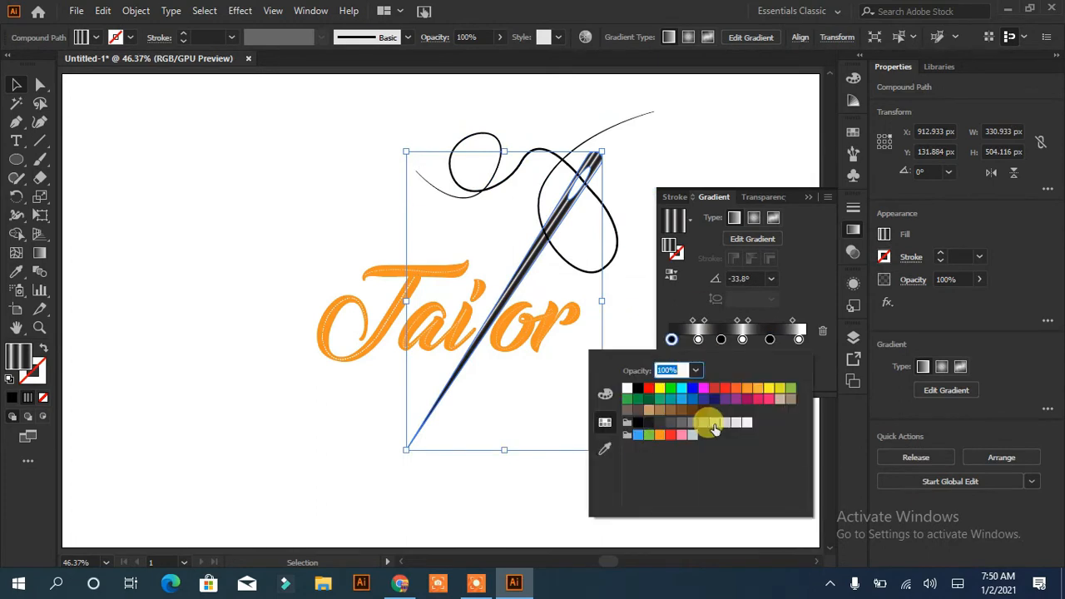
left_click(706, 422)
left_click(648, 171)
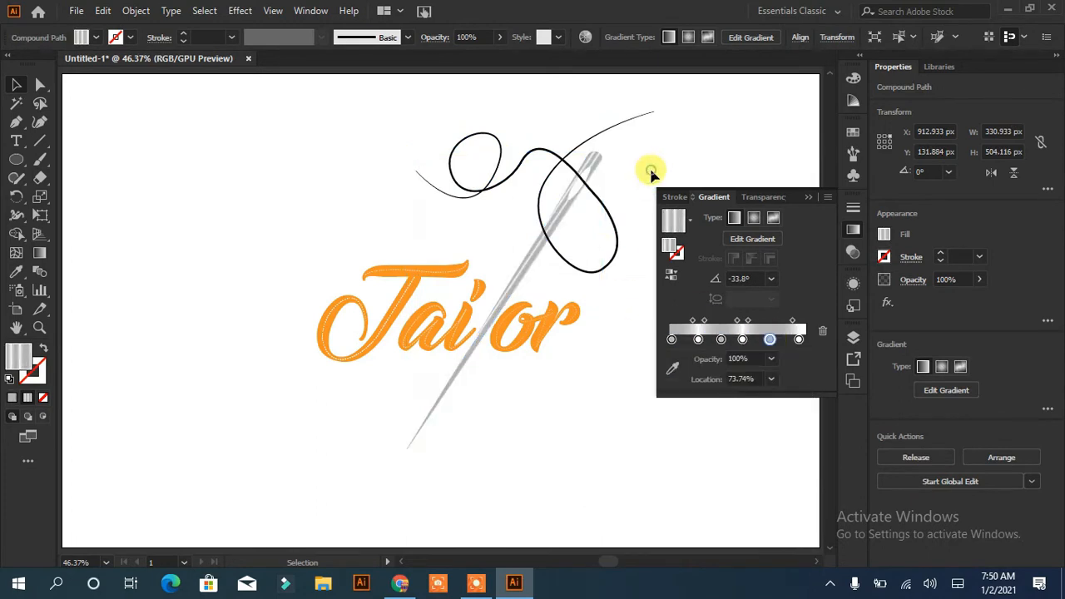
Remove the extra stops from the needle's gradient, leaving grey ends with one white highlight near the middle
left_click_drag(798, 322, 760, 321)
left_click_drag(750, 301, 737, 302)
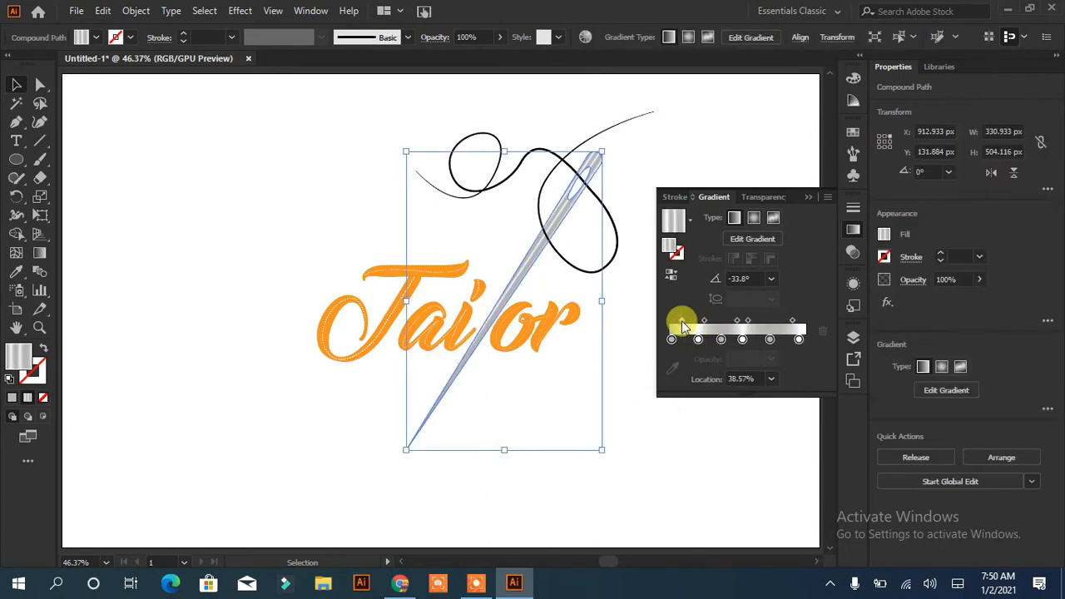
mouse_move(773, 341)
left_mouse_down()
mouse_move(736, 340)
mouse_move(715, 321)
left_mouse_up()
left_click(721, 340)
left_click(823, 332)
left_click(698, 341)
left_click(823, 332)
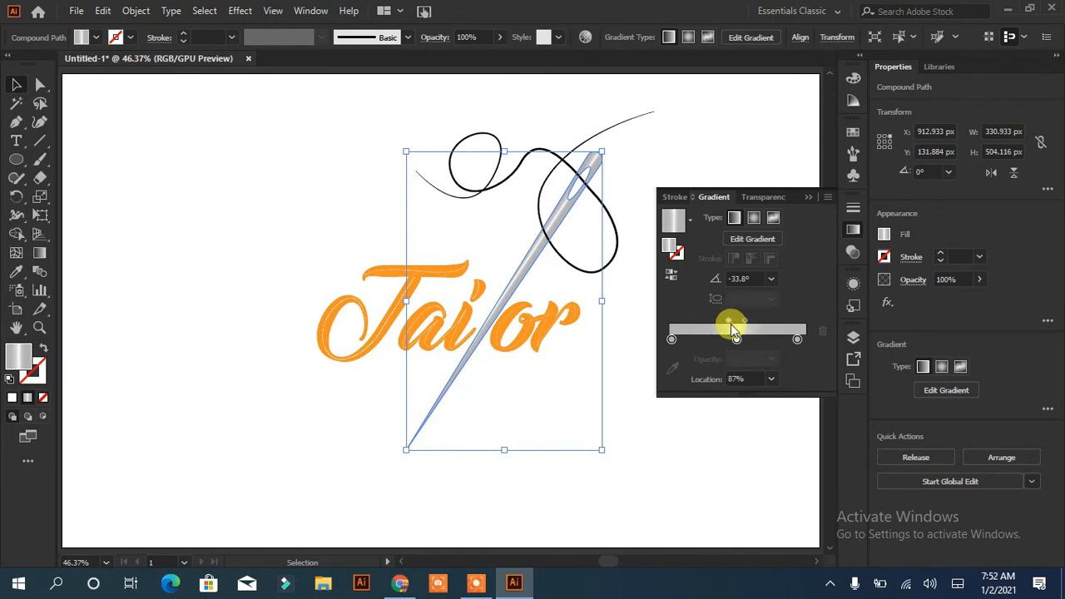
left_click(626, 424)
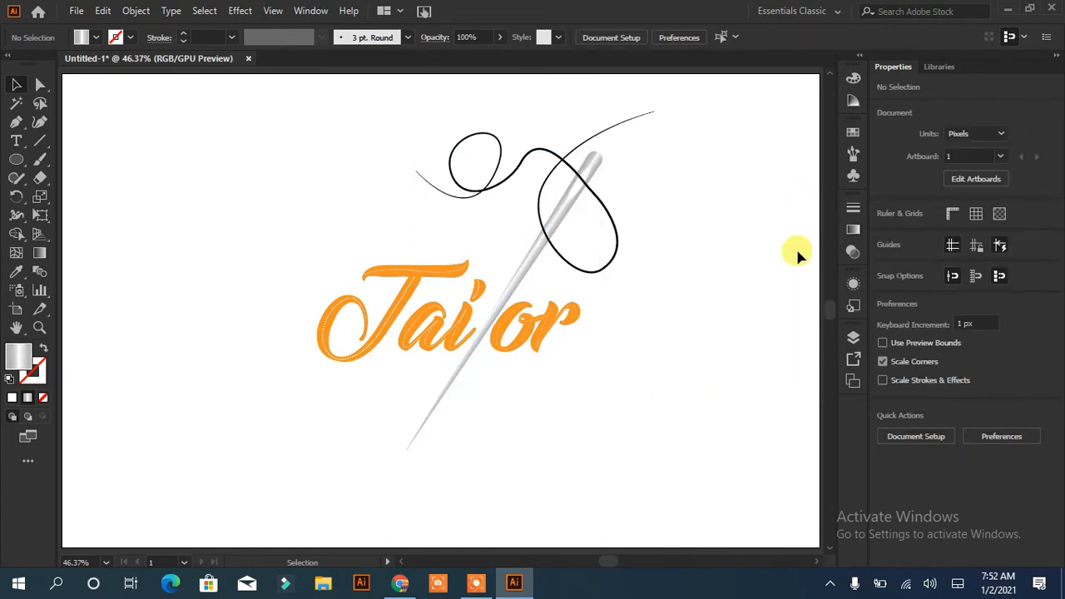
Cut the thread with the Scissors tool where it crosses the upper edge of the needle's eye
left_click_drag(625, 161, 575, 199)
key("ctrl+plus")
key("ctrl+plus")
key("ctrl+plus")
key("ctrl+plus")
left_click_drag(651, 131, 574, 445)
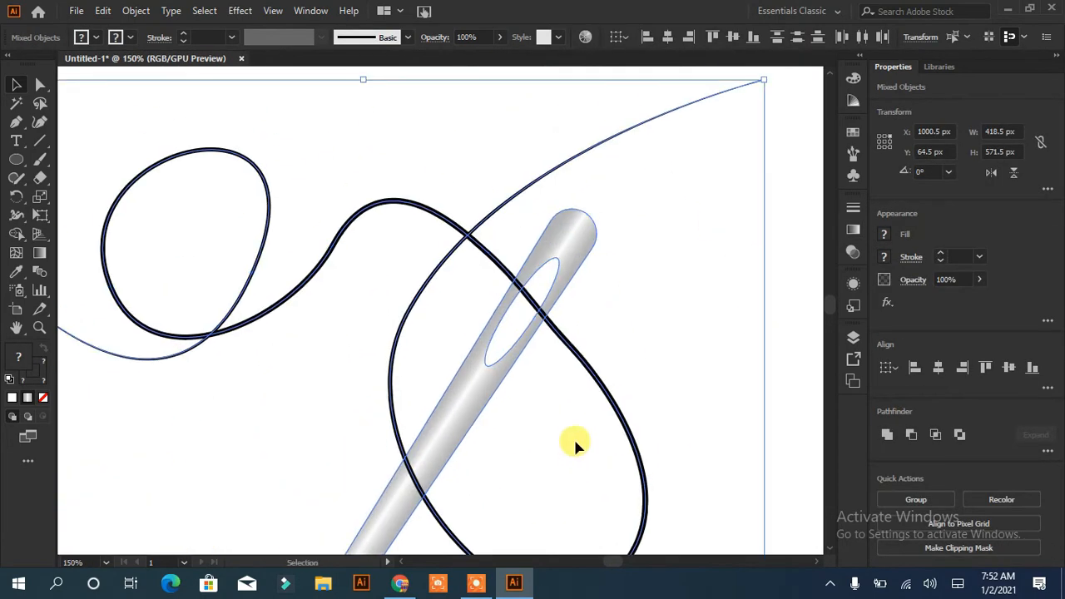
left_click_drag(41, 178, 99, 198)
left_click(516, 282)
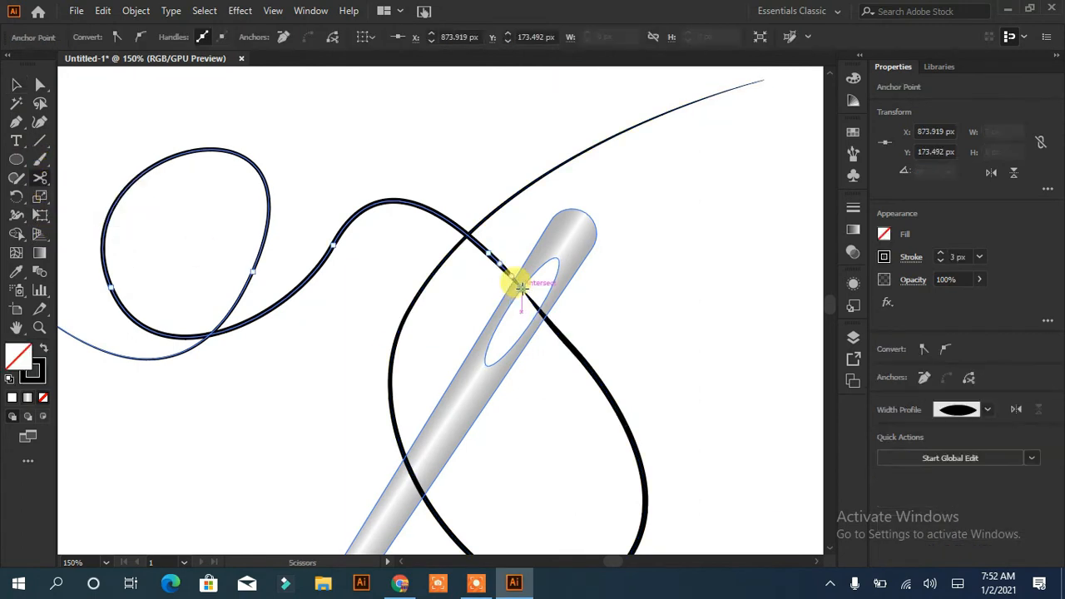
left_click(512, 279)
key("Return")
Pull the thread's cut end back from the needle's eye to open a small gap over the rim
key("a")
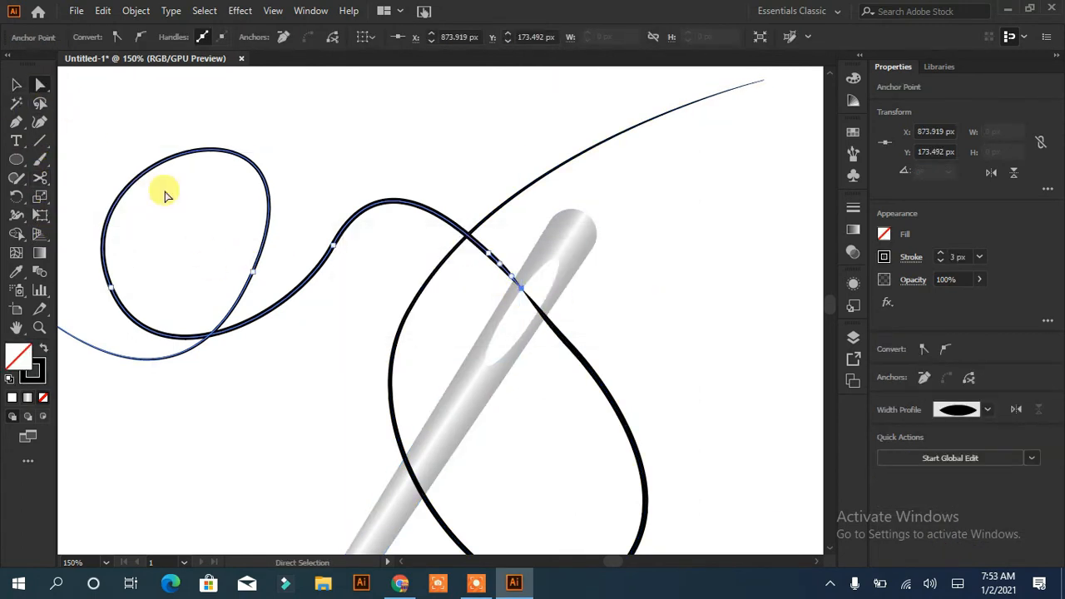
left_click_drag(522, 290, 514, 283)
left_click(641, 324)
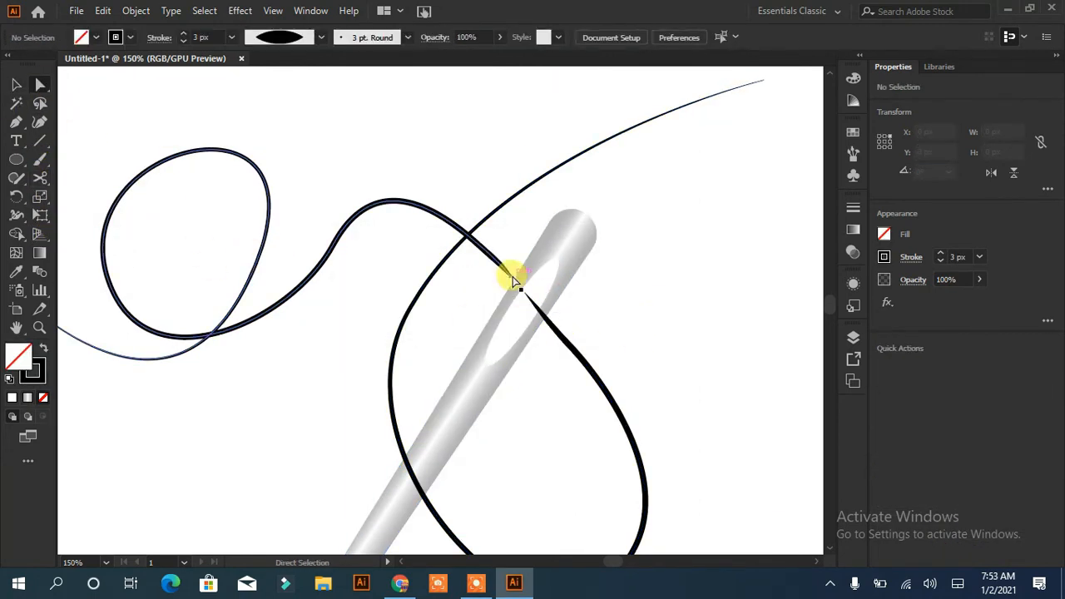
left_click(511, 277)
left_click(721, 419)
key("ctrl+0")
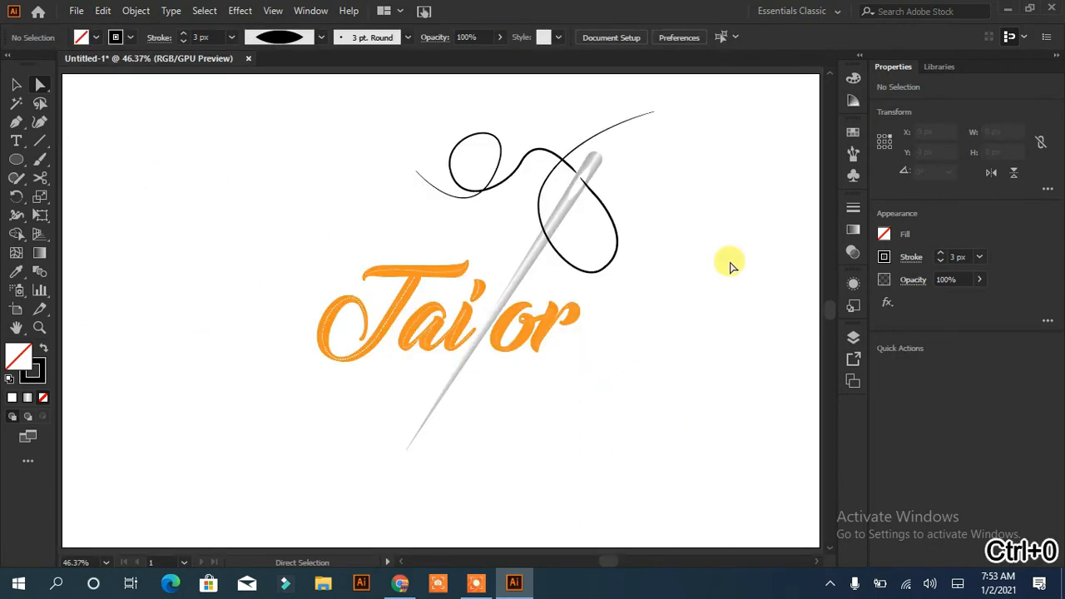
Draw an orange-filled rectangle of 1280 by 800 px covering the whole artboard
left_click_drag(17, 162, 48, 160)
mouse_move(62, 74)
left_mouse_down()
mouse_move(201, 206)
mouse_move(819, 548)
left_mouse_up()
left_click(96, 37)
left_click(150, 62)
Change the rectangle's fill to light peach f9cda2 and send it behind all the artwork
double_click(18, 356)
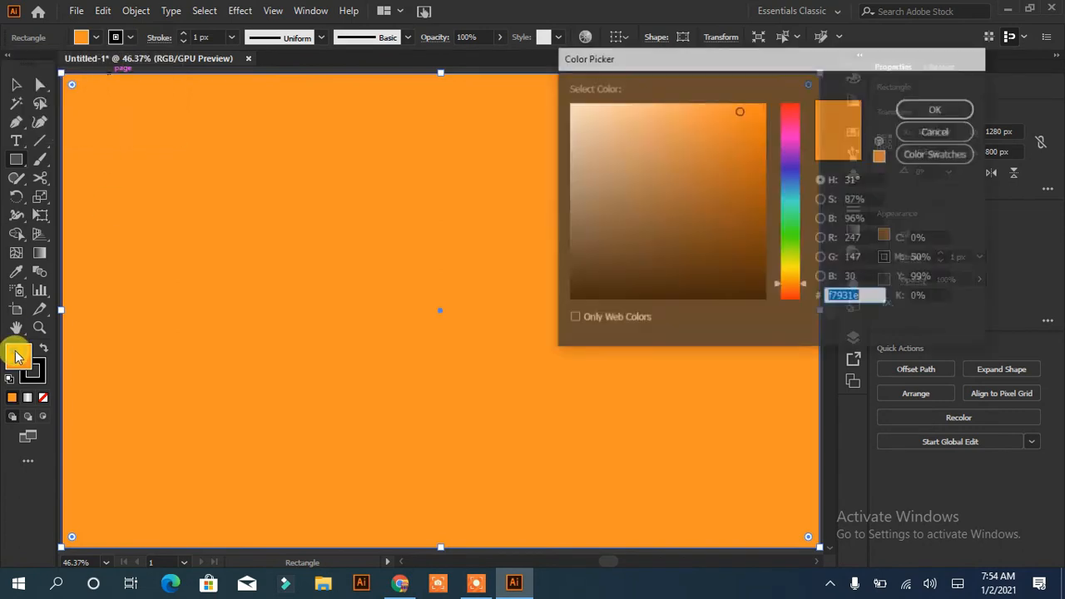
left_click(644, 161)
left_click(672, 229)
left_click_drag(675, 205, 637, 106)
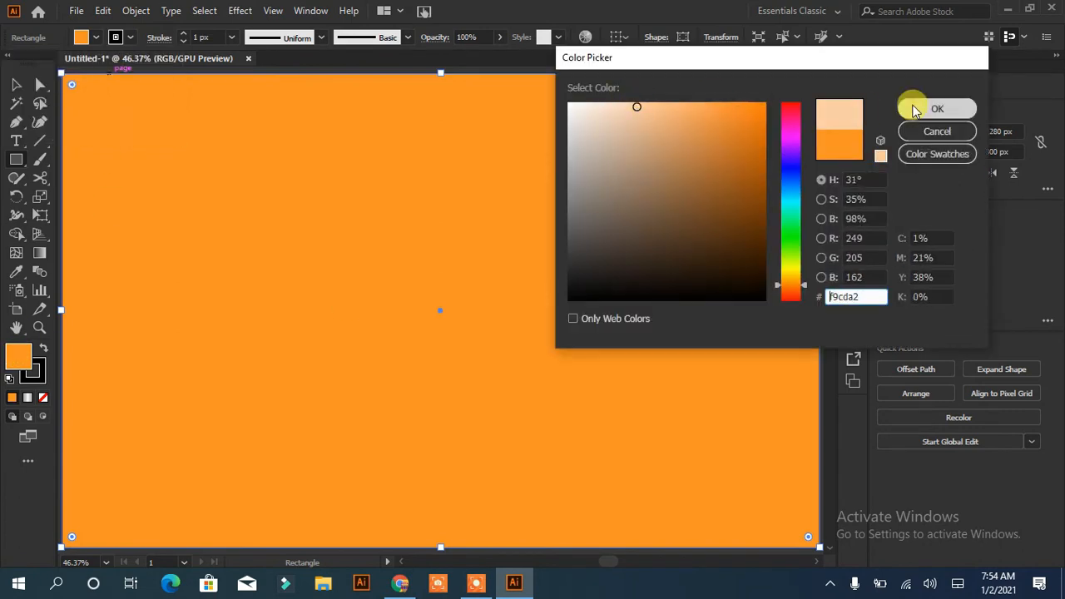
left_click(916, 110)
right_click(423, 214)
mouse_move(491, 472)
left_click(649, 527)
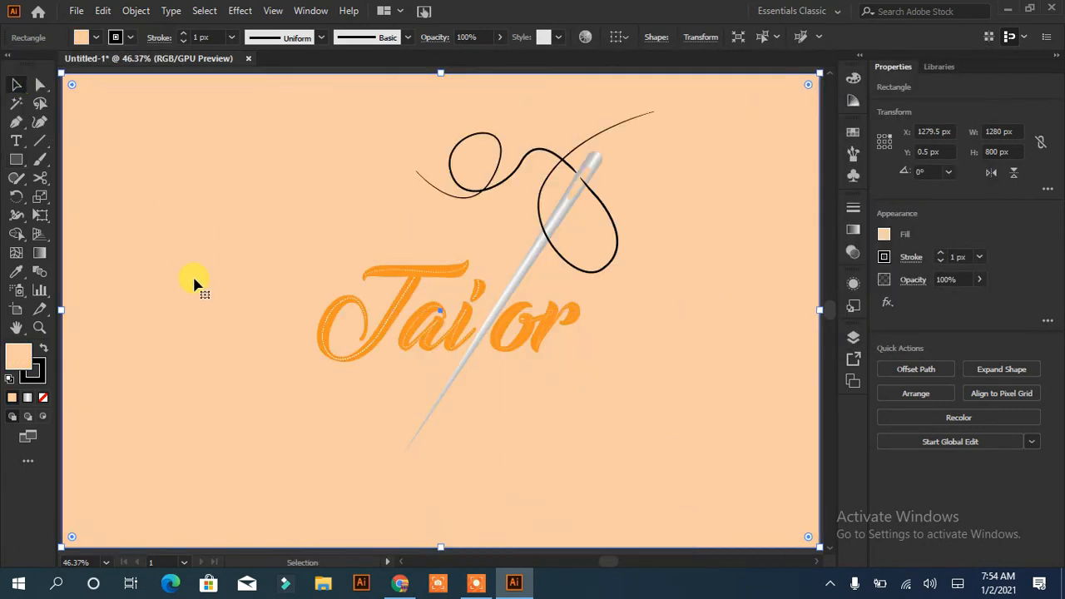
Apply a Multiply drop shadow to the letters and needle with 75% opacity, 7 px offsets and 5 px blur
left_click_drag(316, 254, 540, 337)
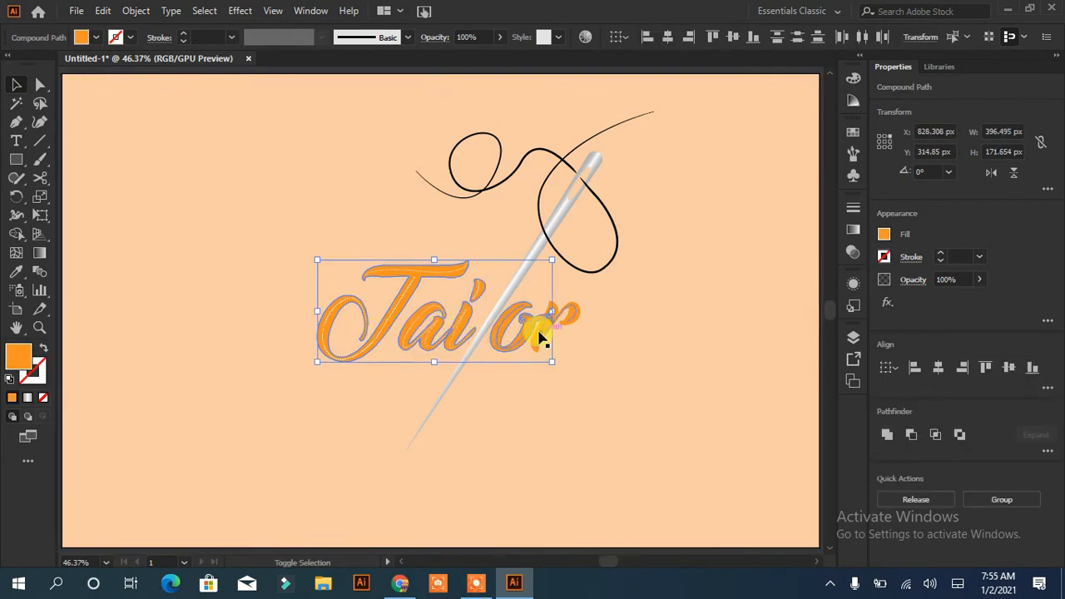
left_click(527, 342, "shift")
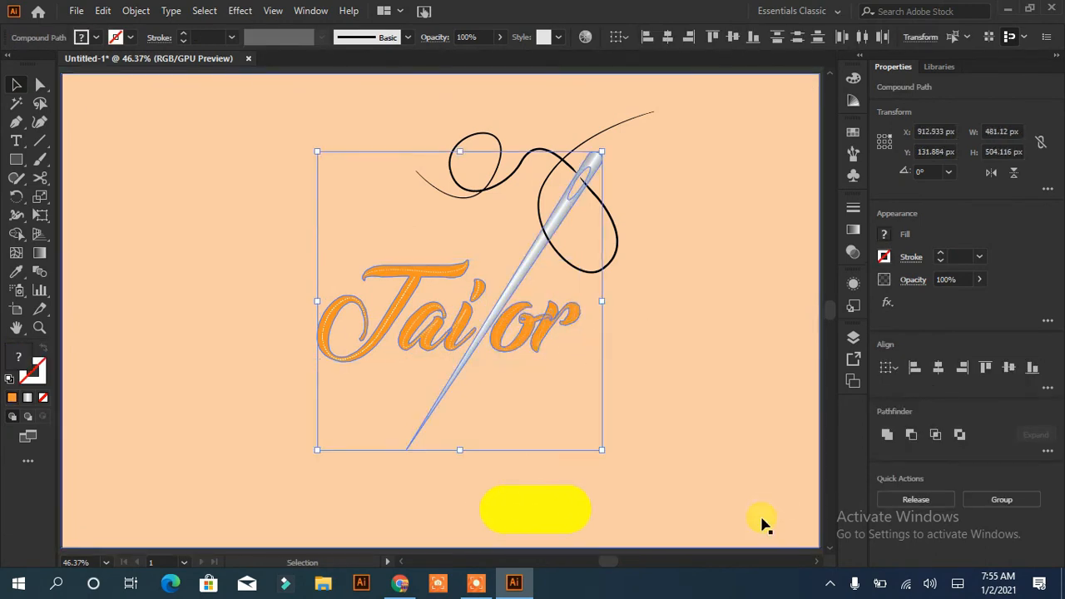
left_click(242, 11)
mouse_move(275, 186)
left_click(492, 190)
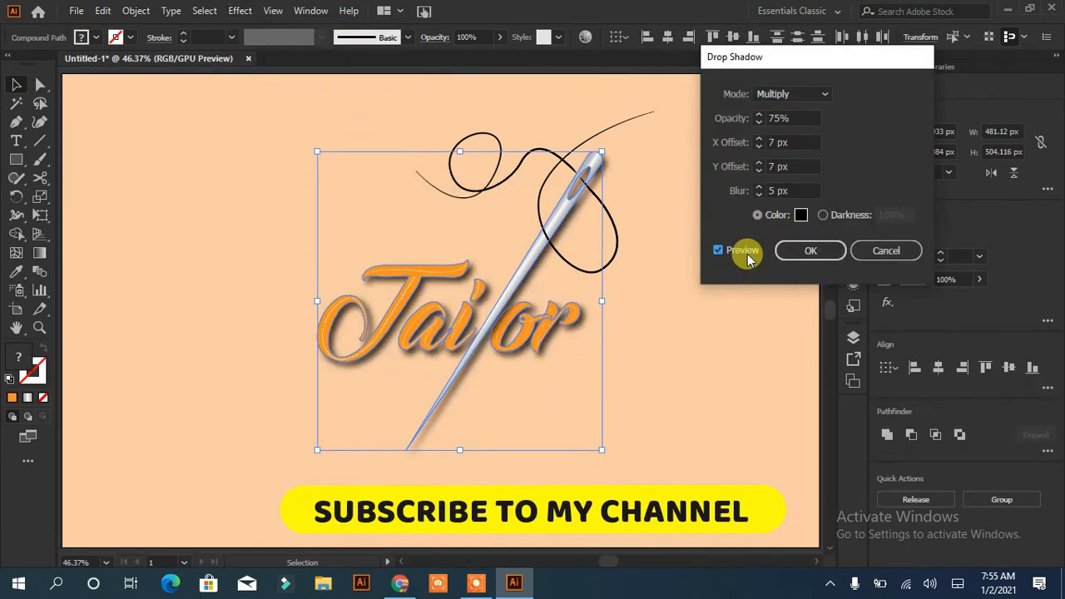
left_click(810, 251)
Lock the peach background rectangle at the end of the layer list
left_click(669, 418)
left_click(853, 306)
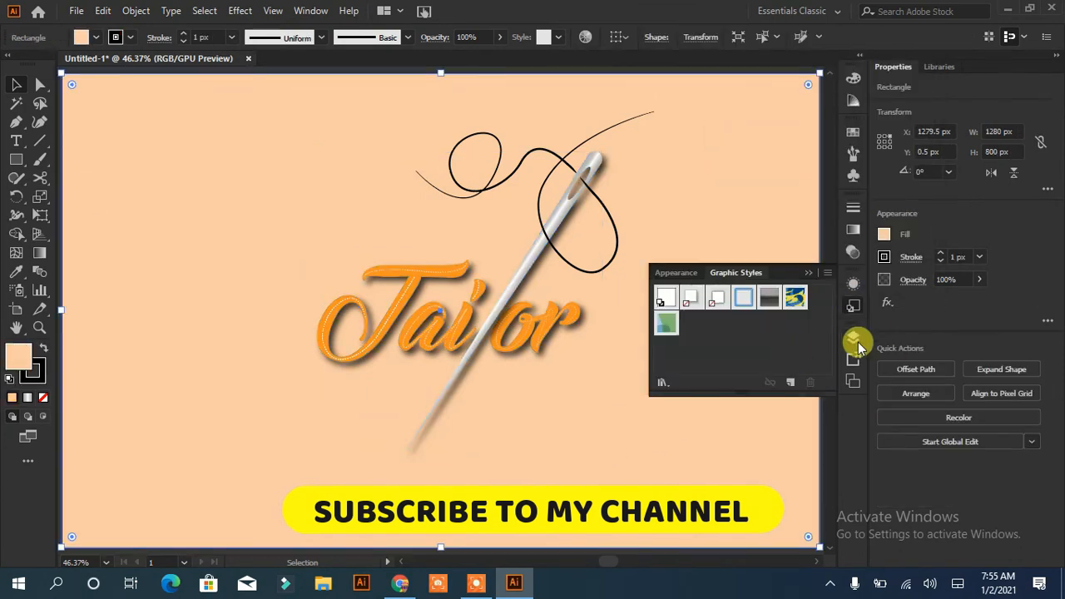
left_click(855, 339)
left_click_drag(826, 383, 822, 472)
left_click(675, 452)
left_click(779, 274)
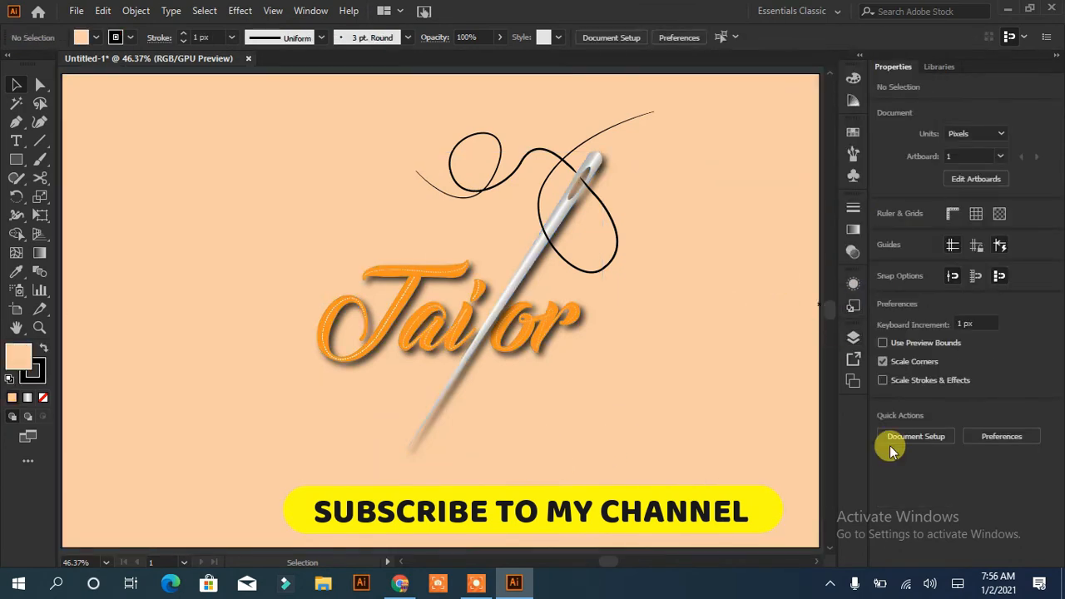
Apply a drop shadow to the white dashed stitch line in the T's stem
left_click(400, 301)
left_click(240, 10)
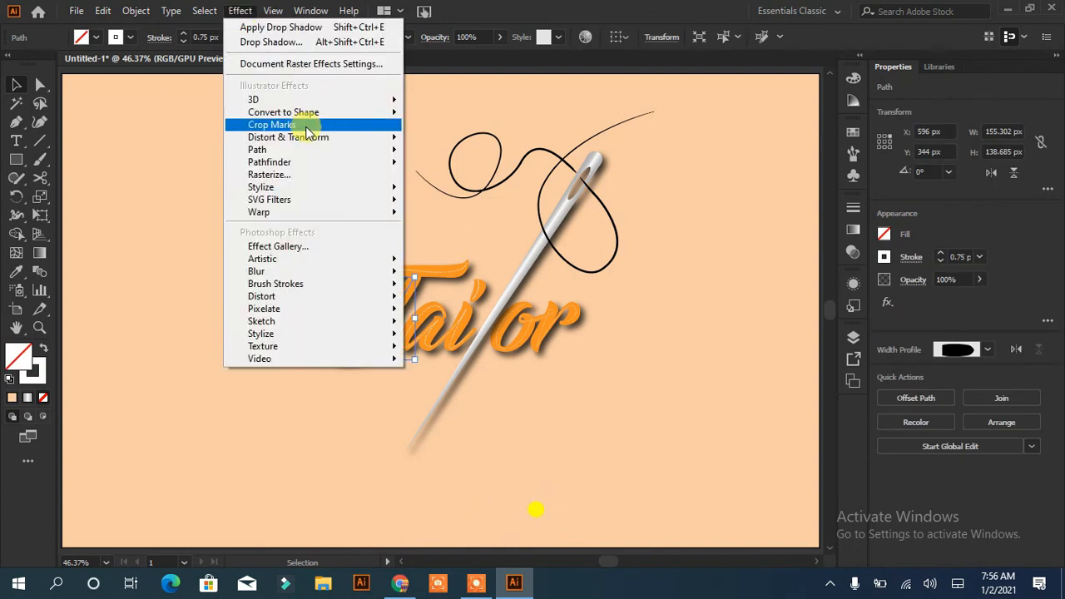
left_click(271, 42)
left_click(808, 249)
left_click(697, 370)
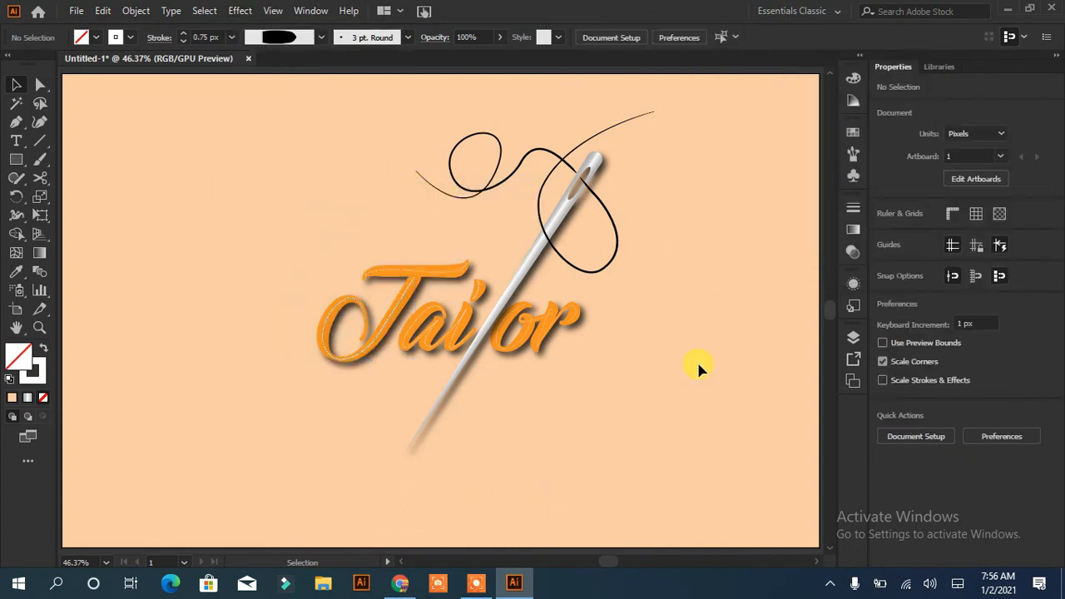
Apply the Texturizer effect to the peach background rectangle
left_click(852, 337)
scroll(815, 392, "down", 5)
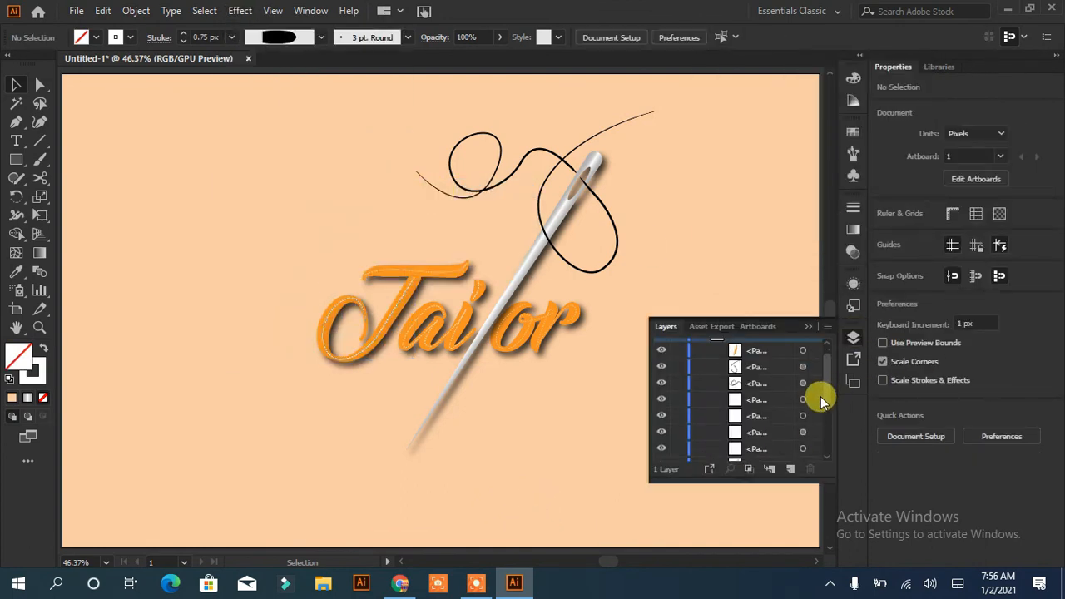
left_click(802, 453)
left_click(240, 10)
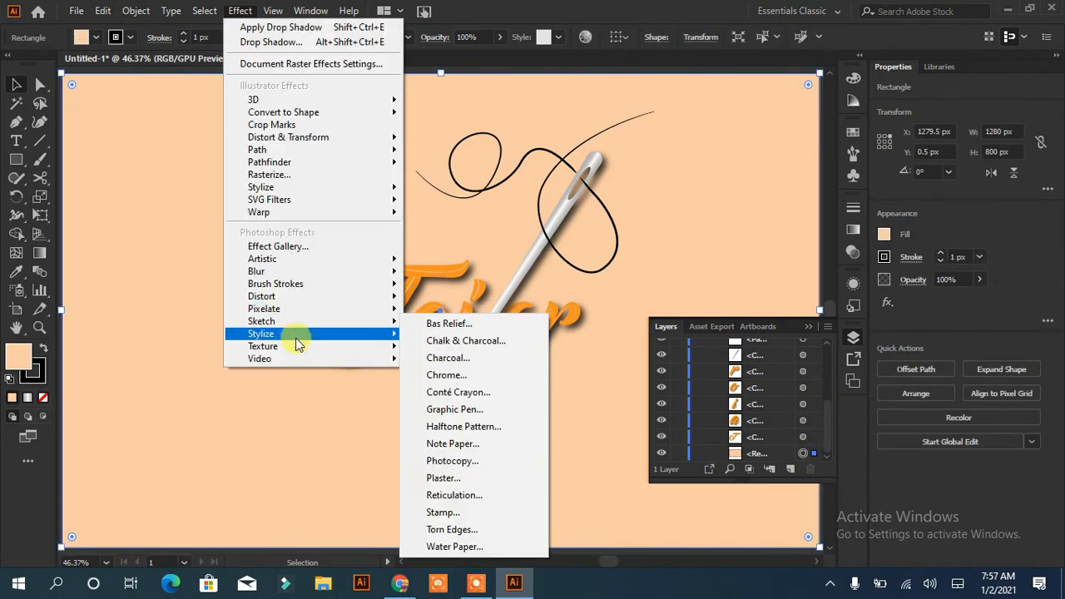
mouse_move(332, 407)
left_click(475, 432)
left_click(997, 52)
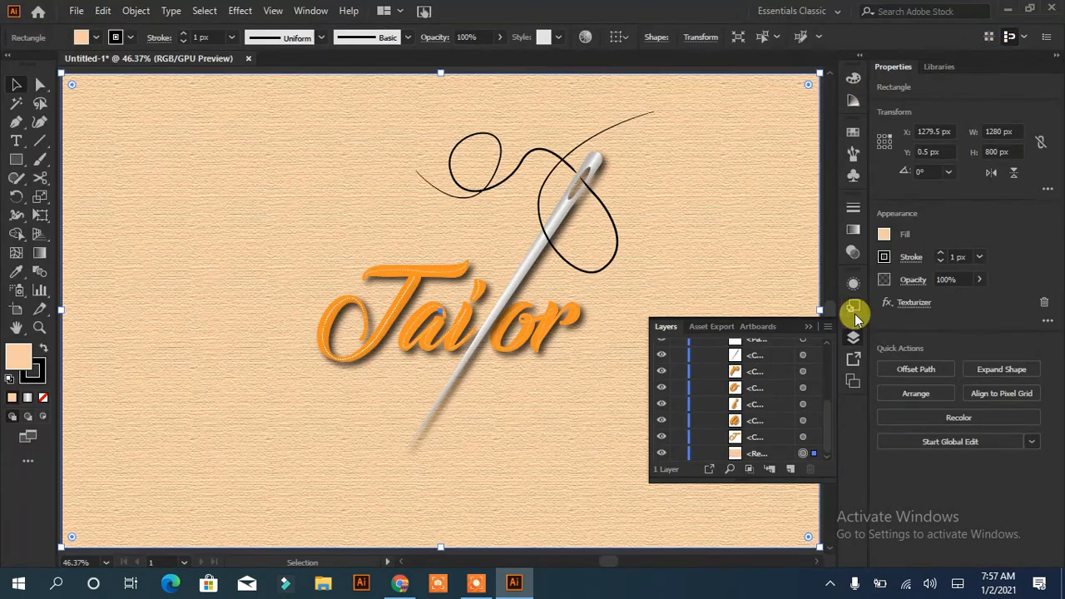
left_click(855, 314)
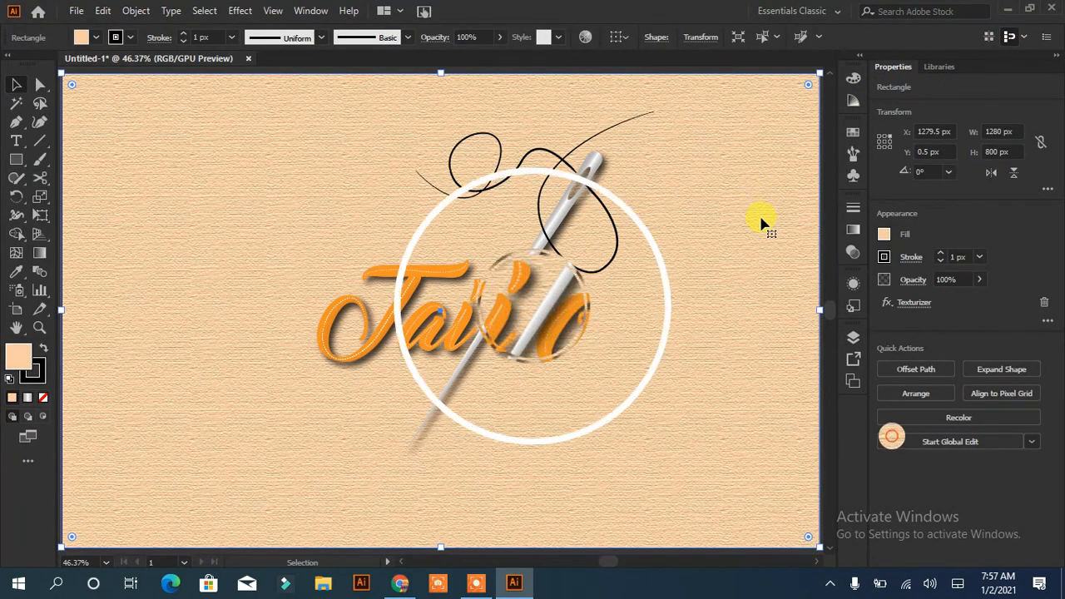